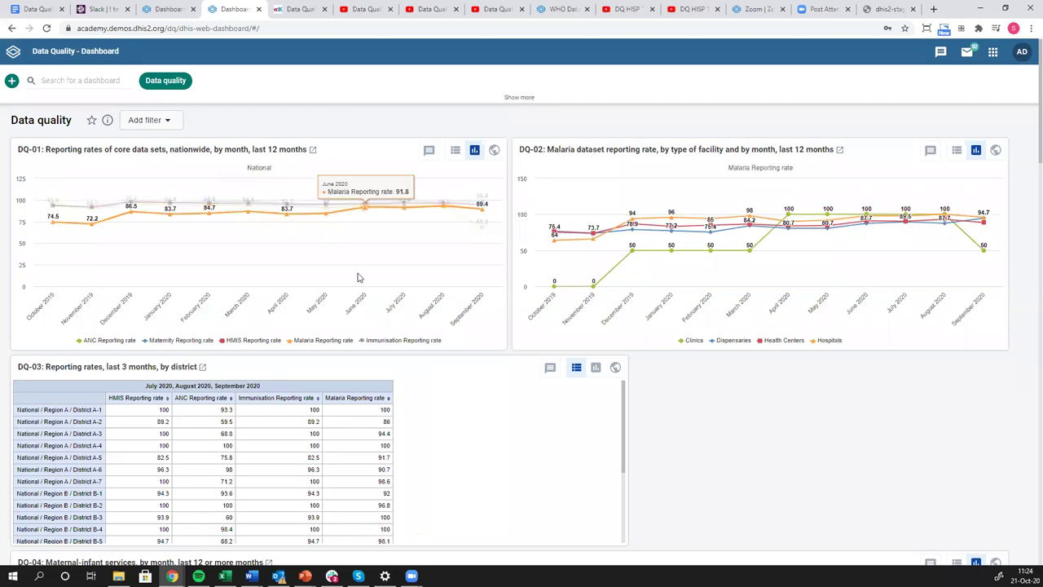
Launch WHO Data Quality Tool from the apps grid and show its Outliers results for Core data by region.
scroll(357, 278, down, 3)
scroll(348, 200, down, 3)
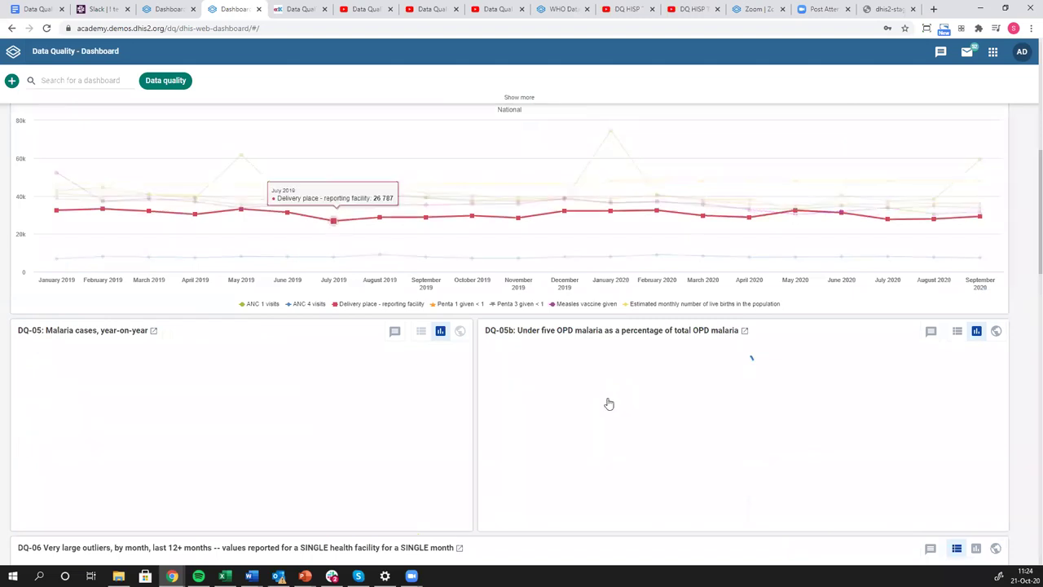
scroll(624, 384, up, 3)
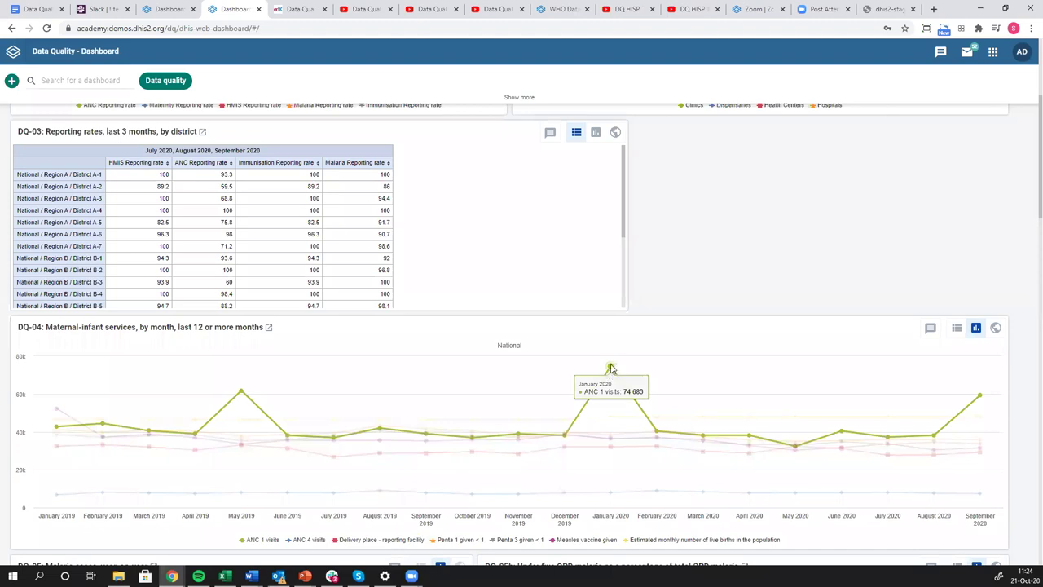
scroll(998, 77, up, 3)
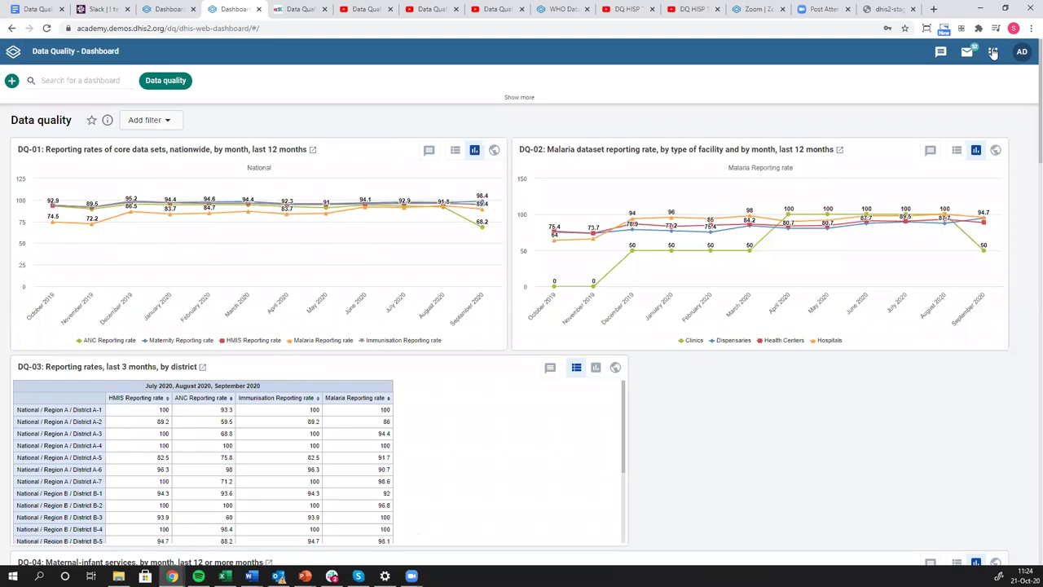
click(993, 54)
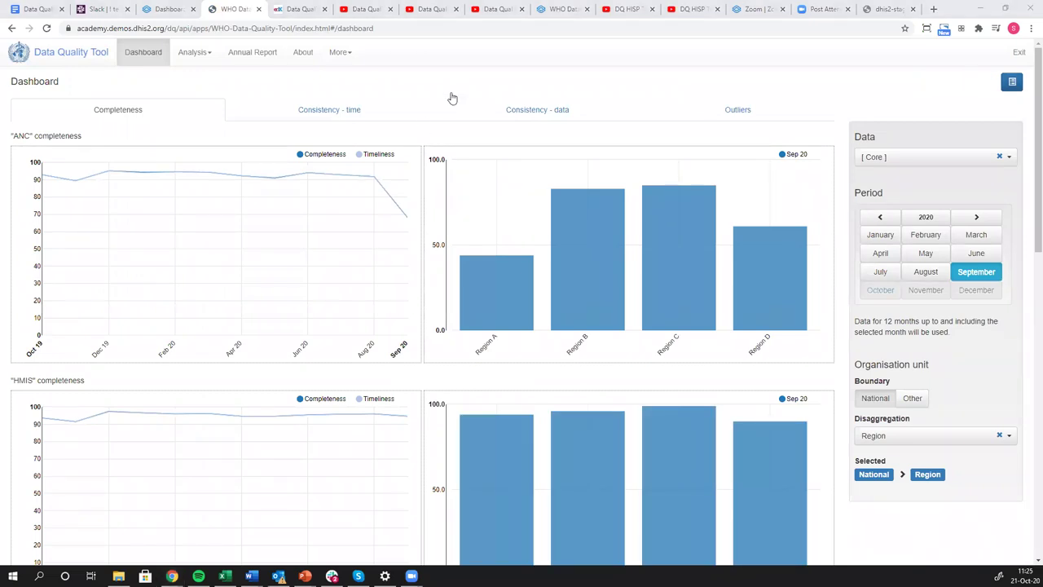
click(739, 115)
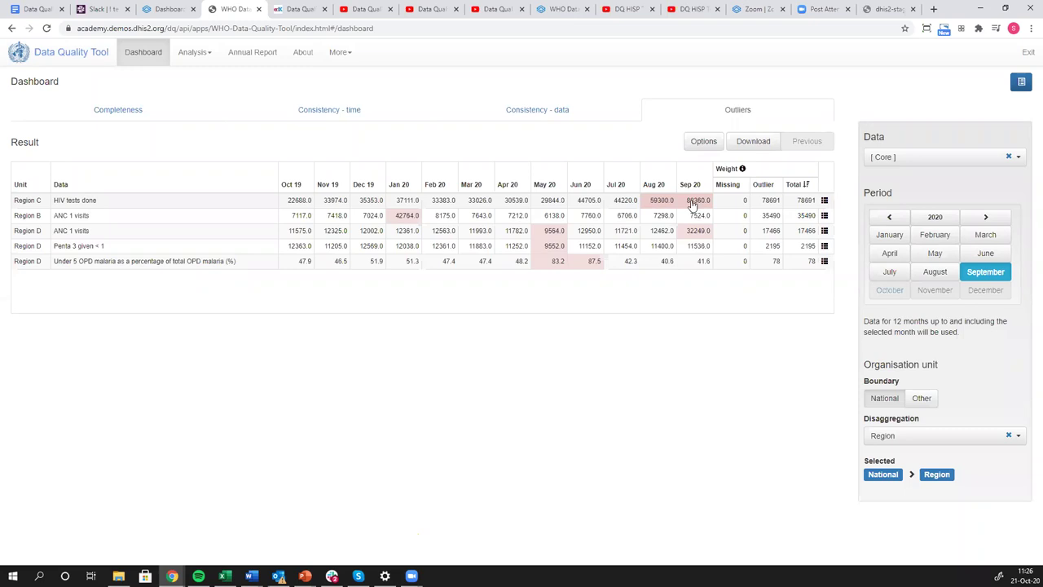
click(824, 200)
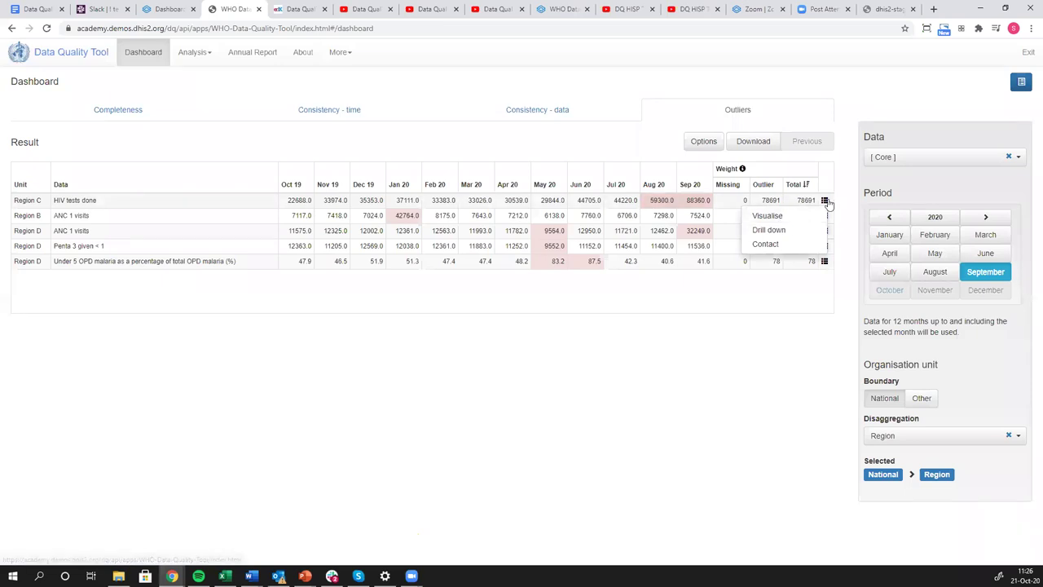
click(825, 202)
click(825, 201)
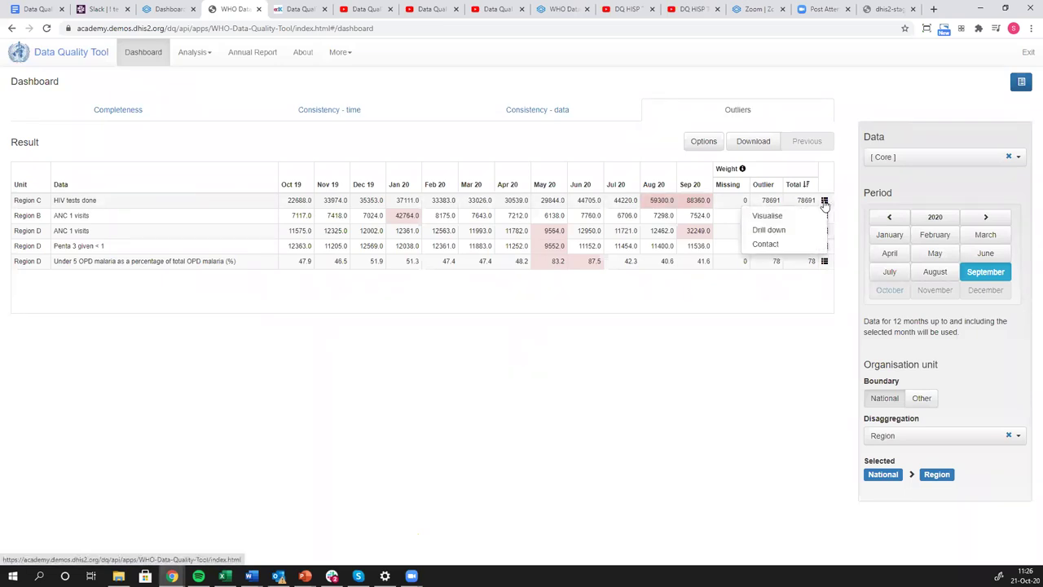
click(765, 216)
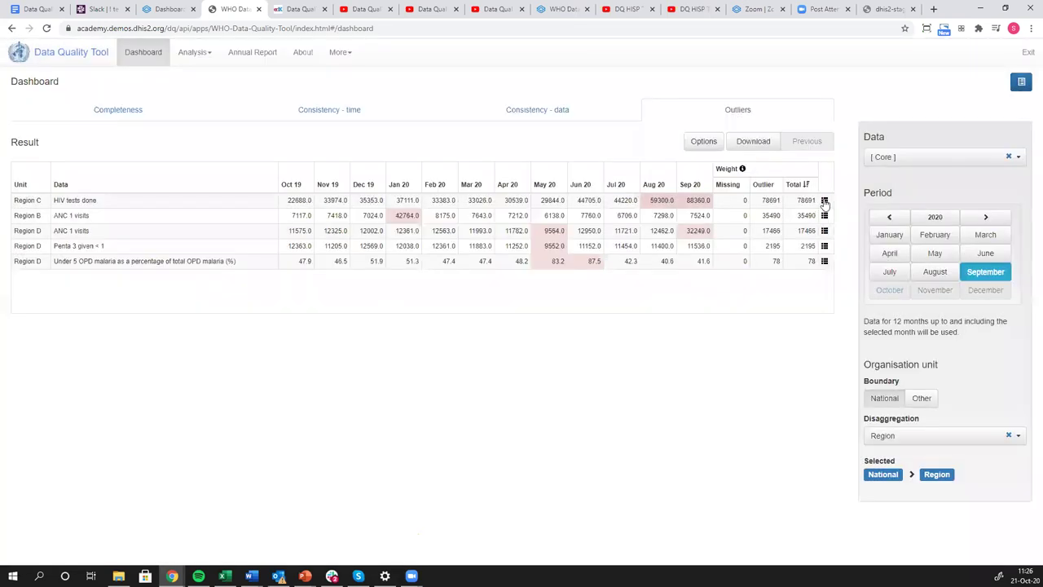
click(823, 215)
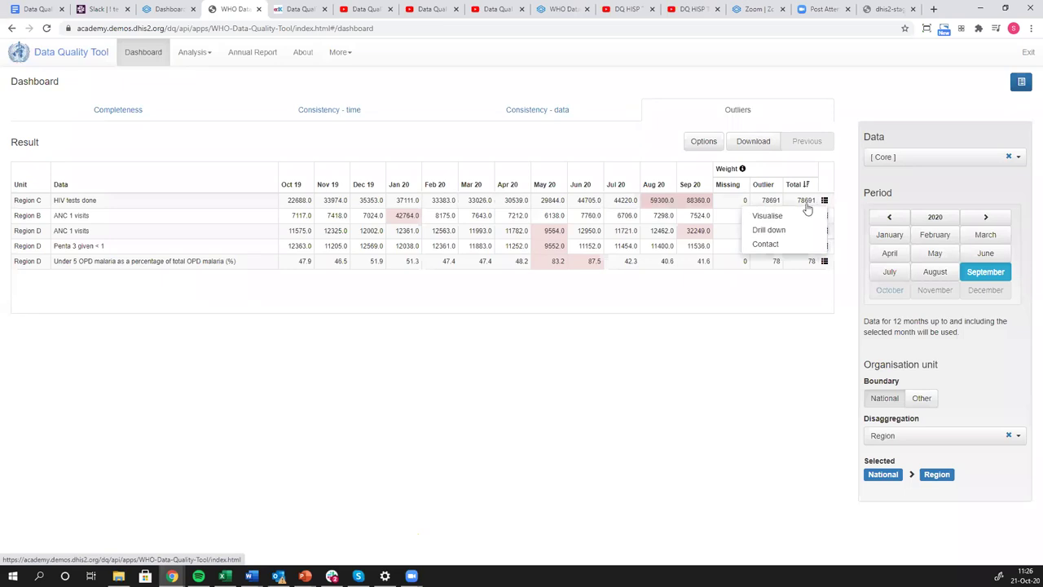
click(764, 231)
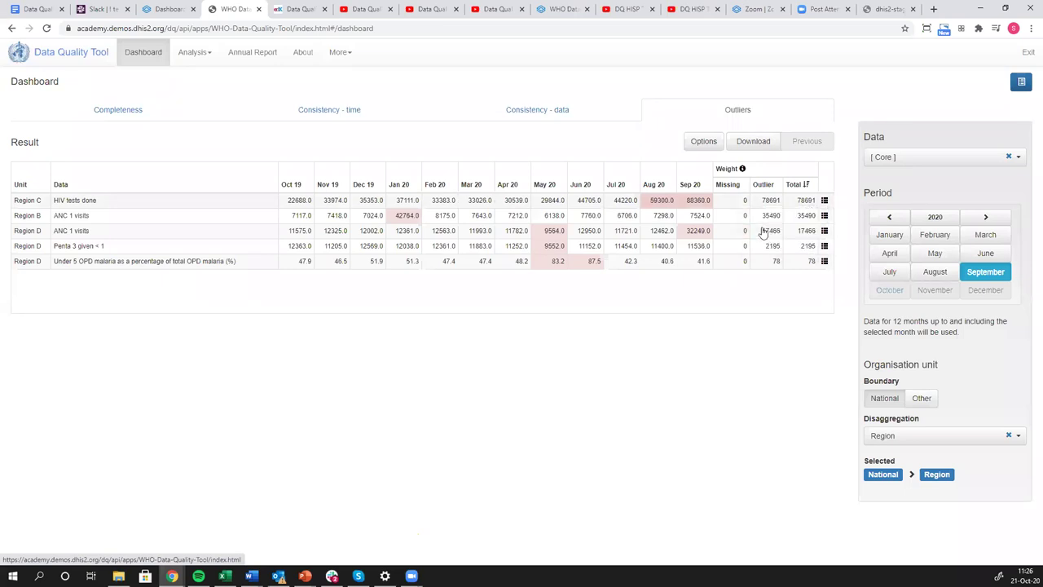
click(825, 201)
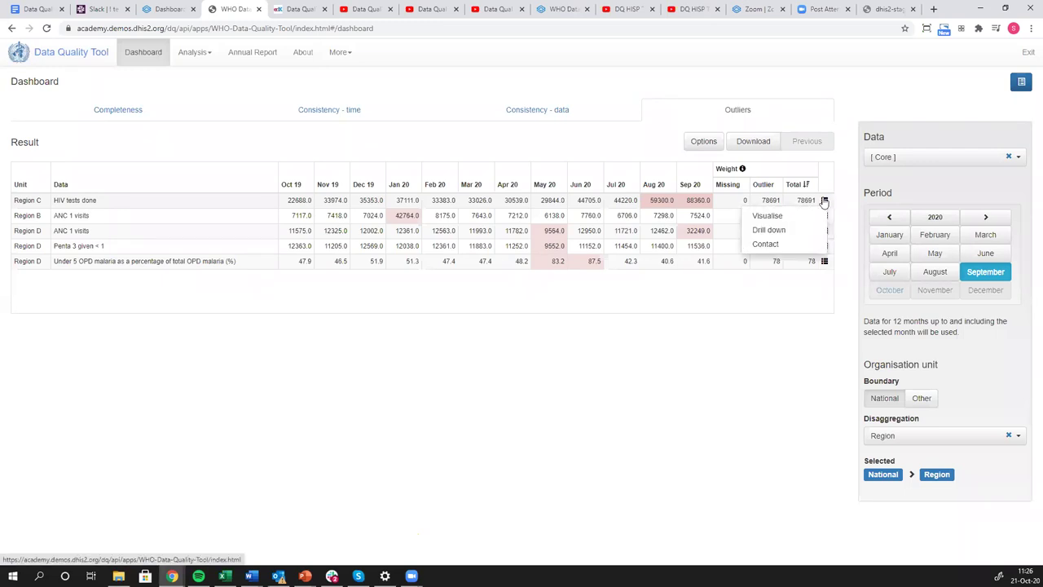
click(785, 231)
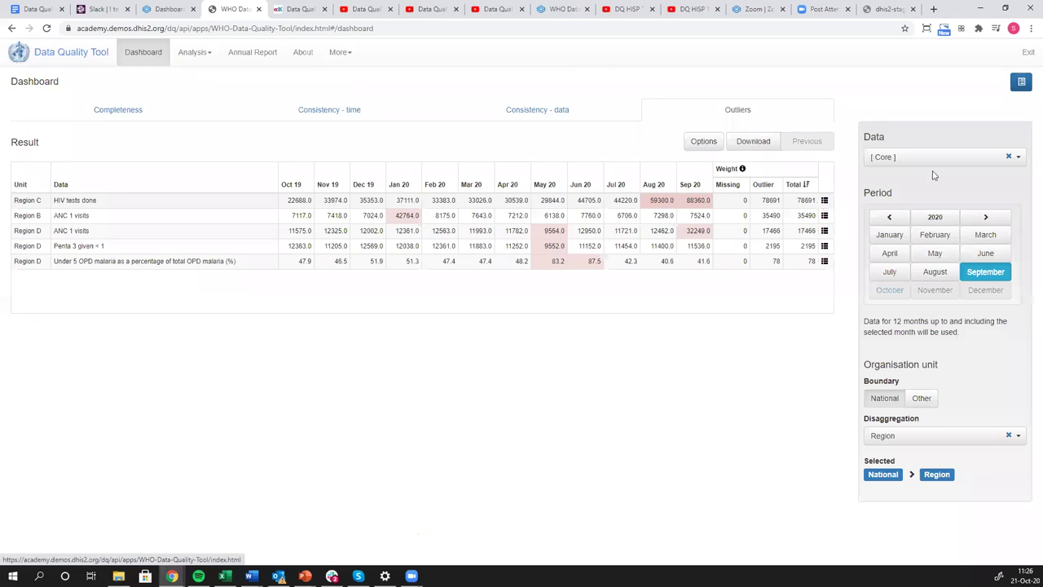
click(824, 200)
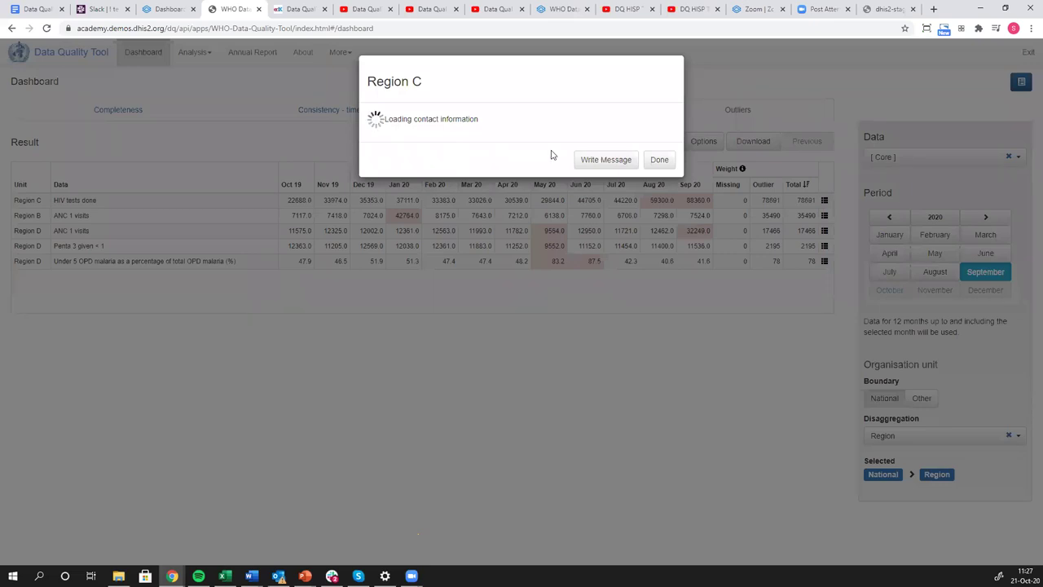
click(659, 161)
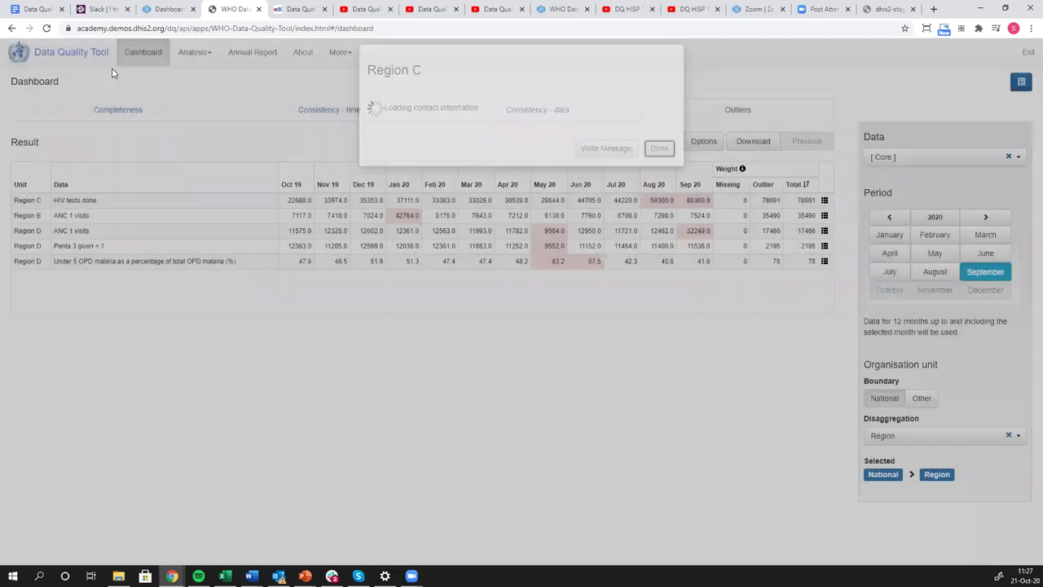
Reload the page, sign in with the saved demo account, and return to the Core outliers by region.
click(46, 28)
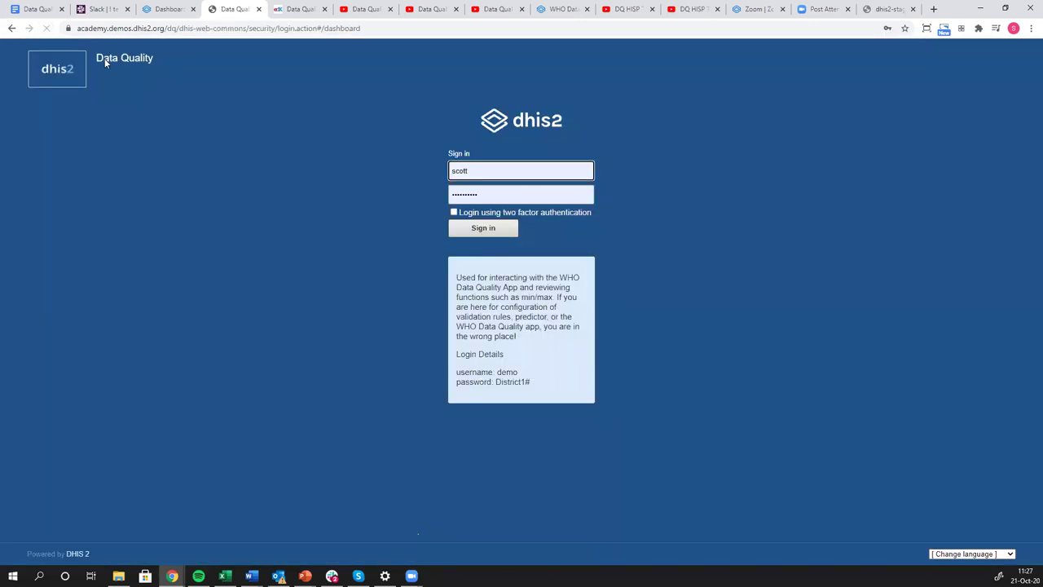
click(487, 170)
text(d)
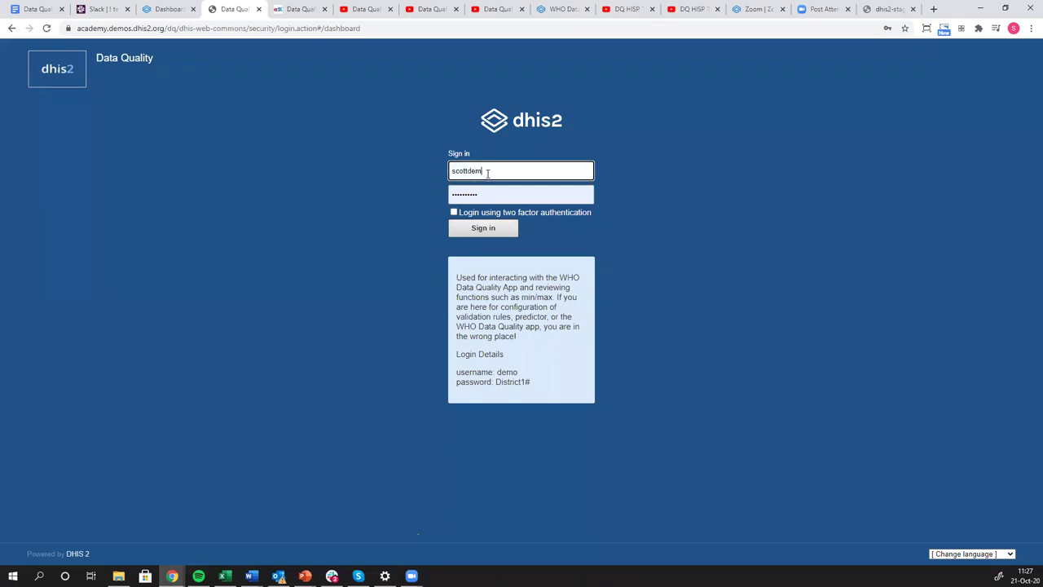
text(em)
key(ctrl+a)
text(d)
key(Down)
key(Tab)
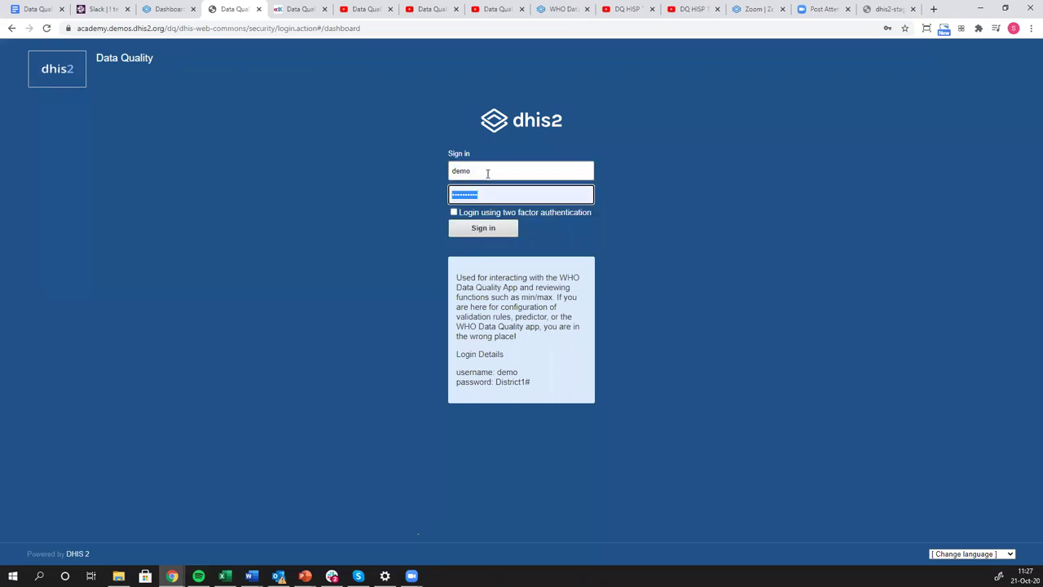
text(District1#)
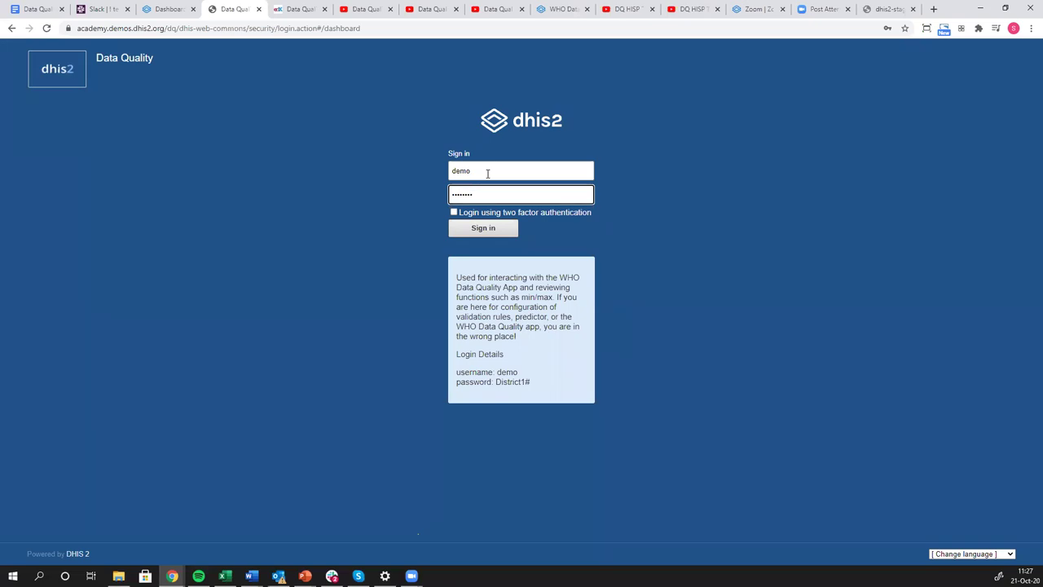
key(Return)
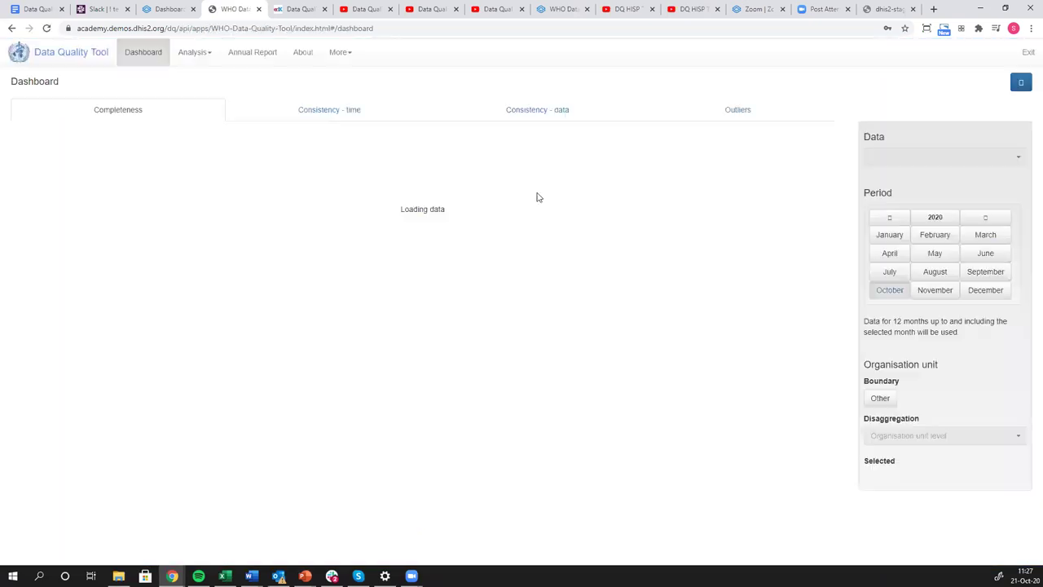
click(750, 112)
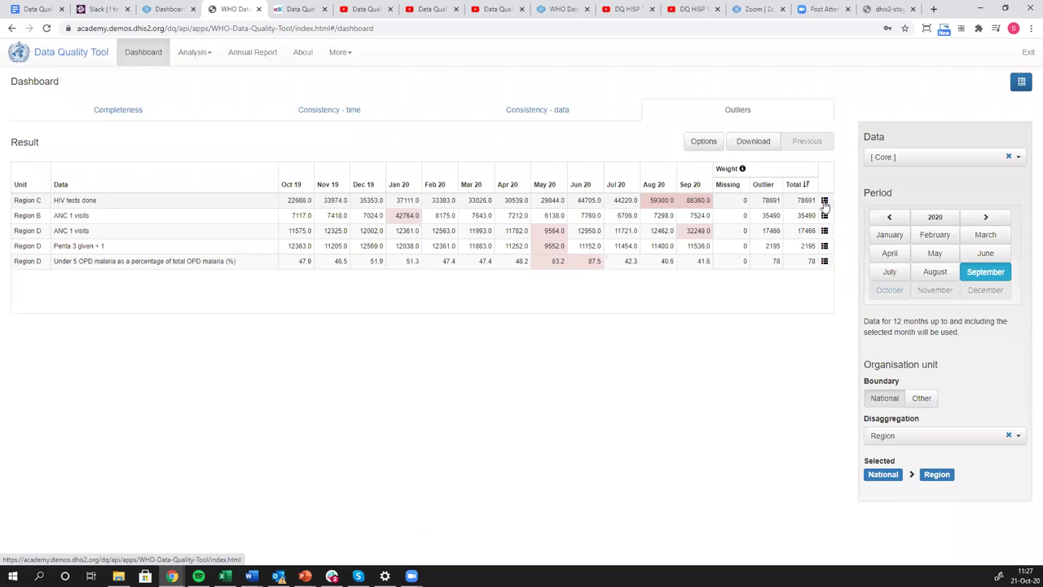
Drill Region C down to its districts and chart District C-4's monthly HIV tests done.
click(825, 202)
click(775, 231)
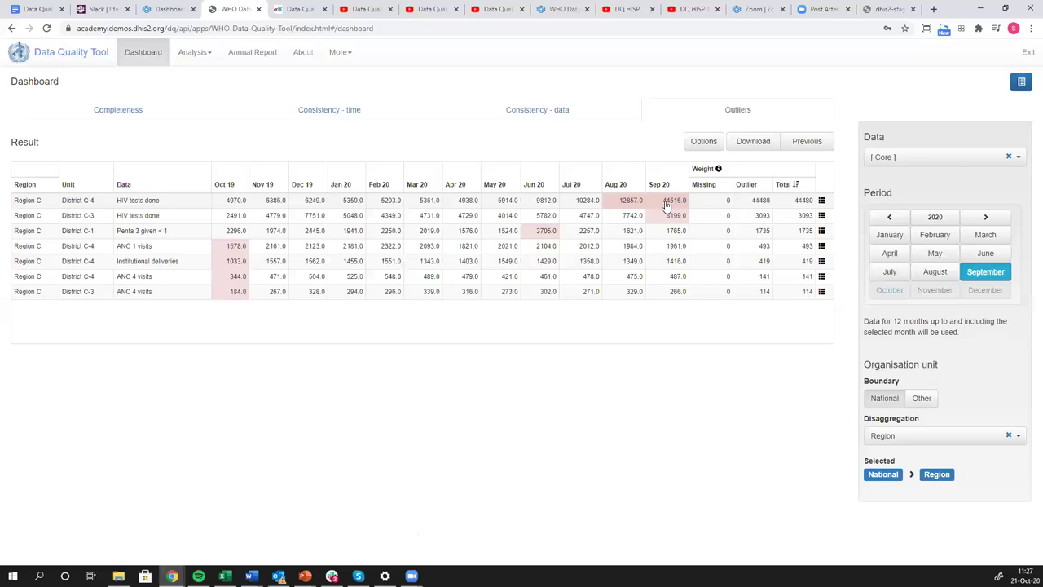
click(821, 201)
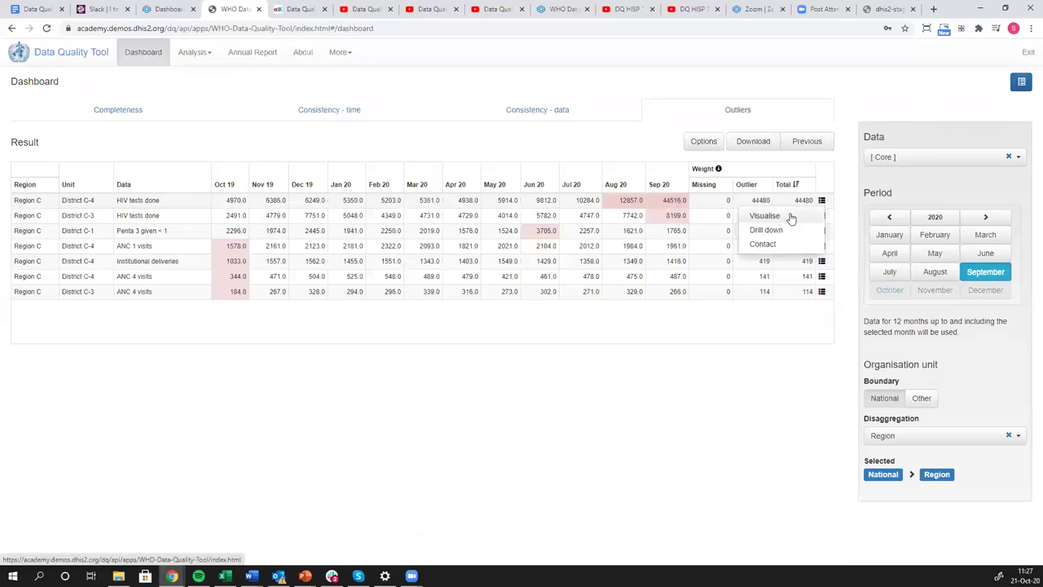
click(787, 216)
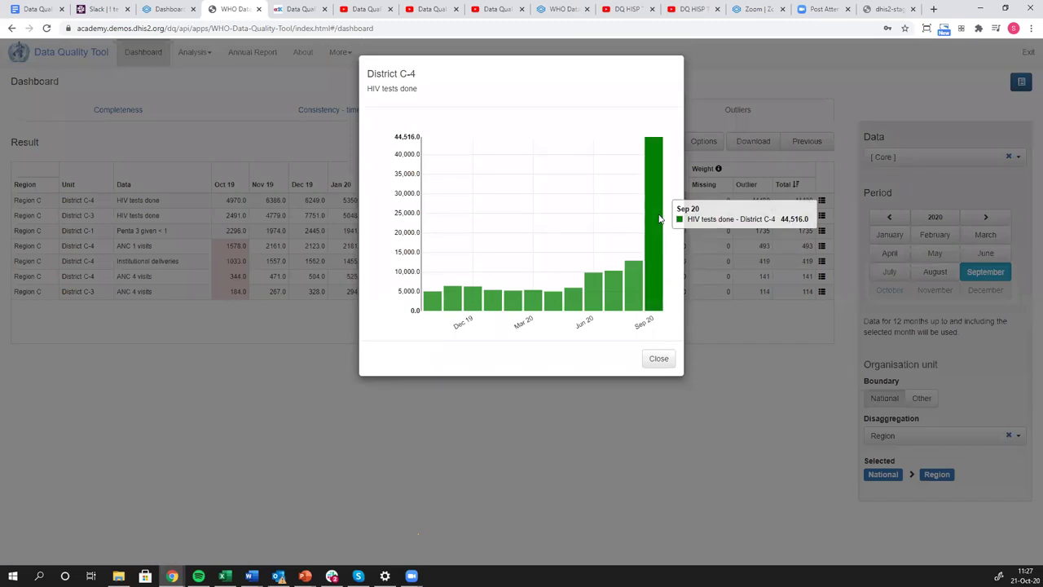
click(659, 360)
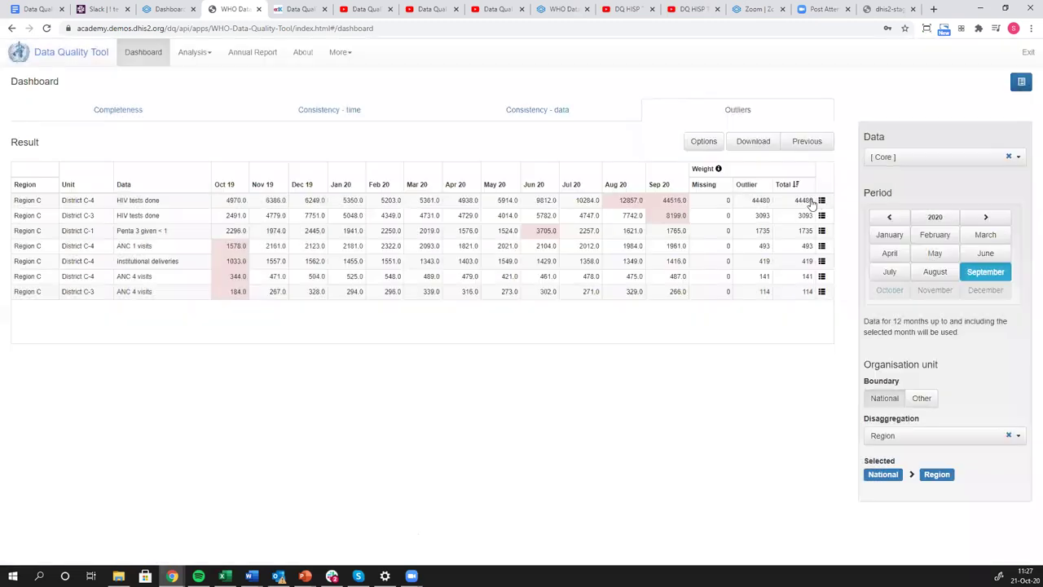
click(821, 200)
Drill District C-4 down to facilities, chart Facility 365's HIV tests, then attempt drilling below it.
click(766, 230)
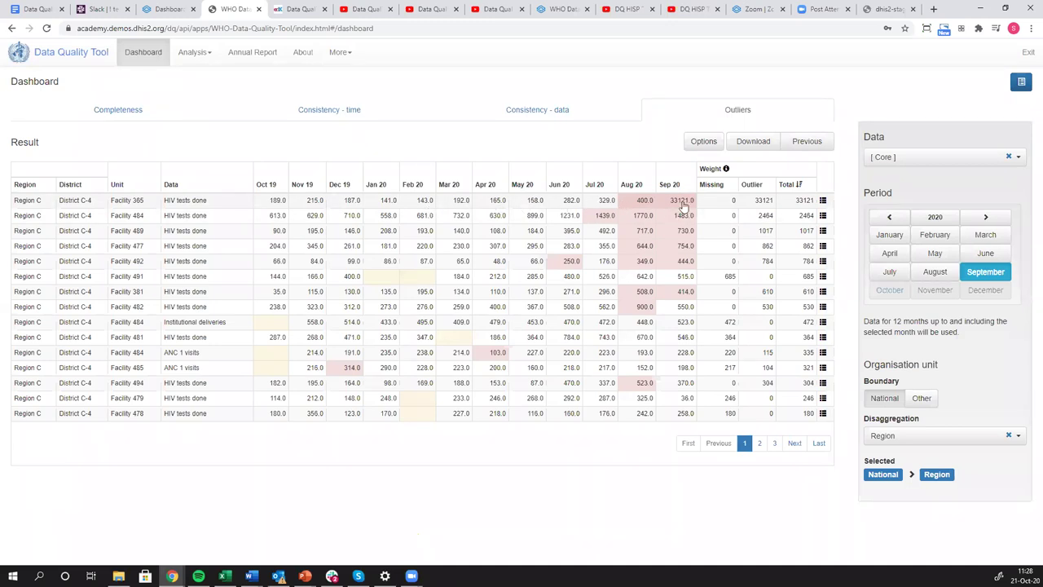
click(823, 200)
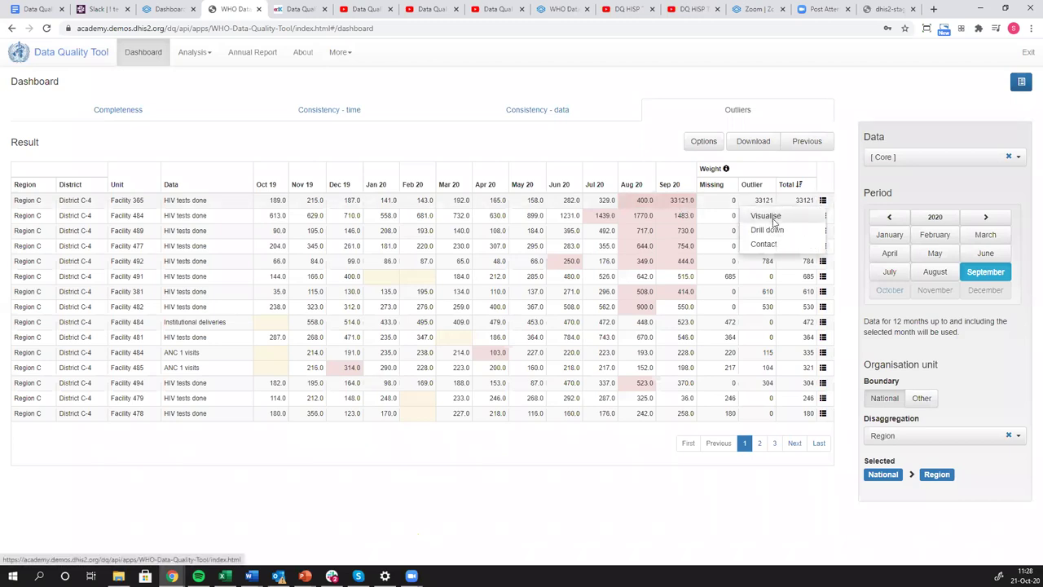
click(765, 216)
mouse_move(649, 236)
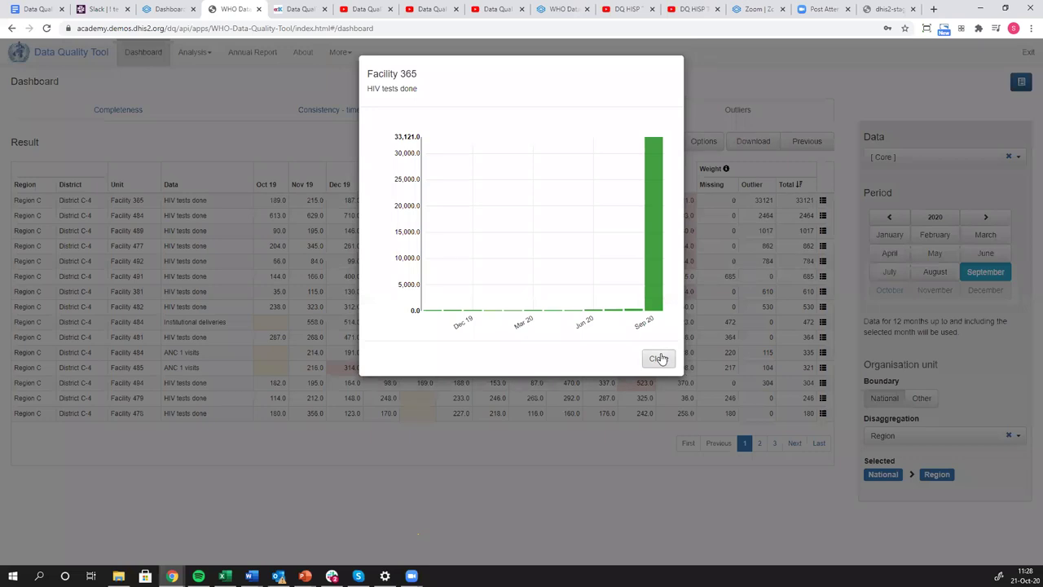
click(660, 358)
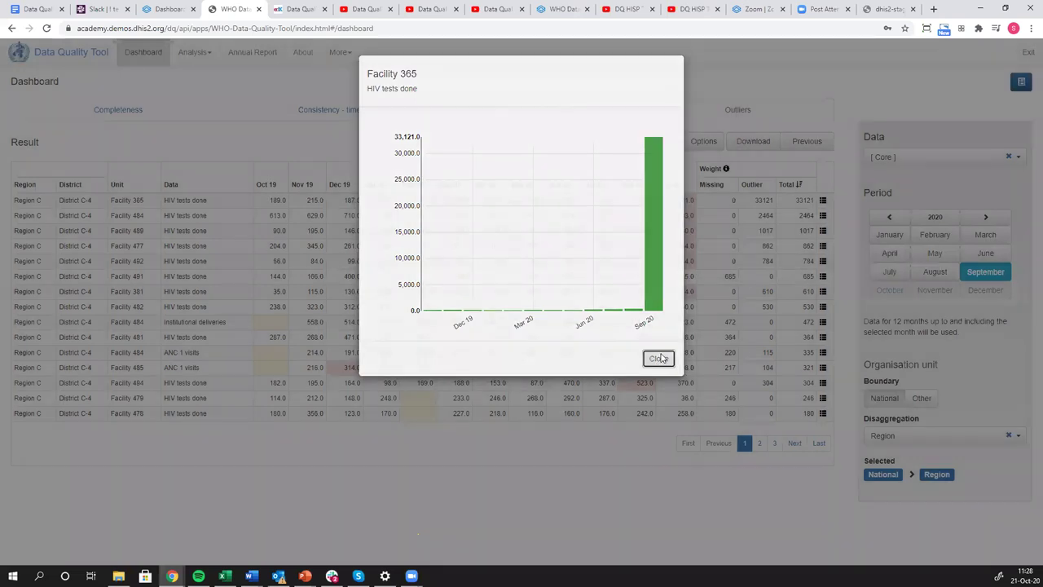
click(823, 199)
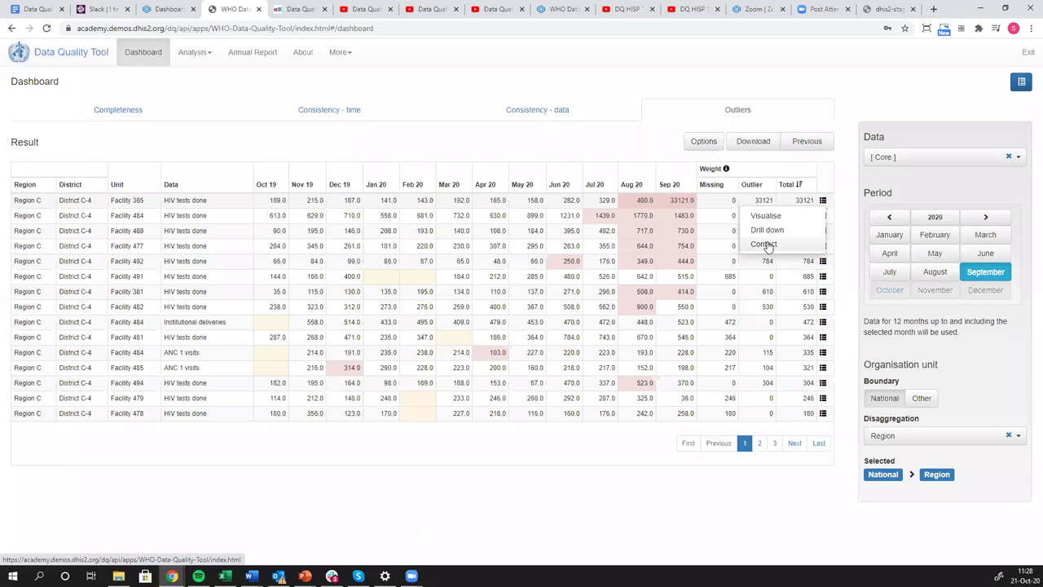
click(766, 231)
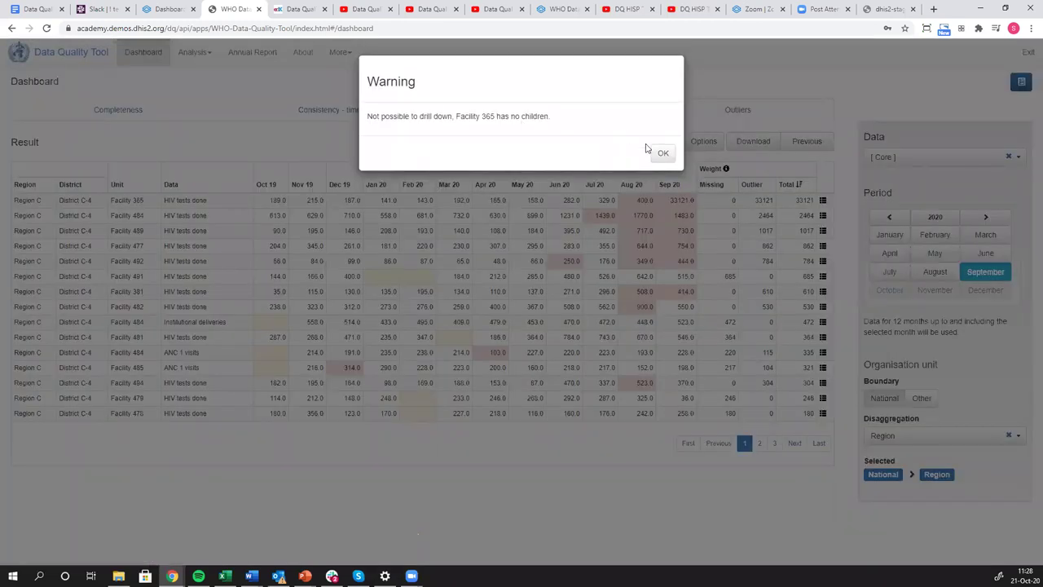
Dismiss the warning and write 'Please look at this' in a message to Facility 365's contact.
click(805, 205)
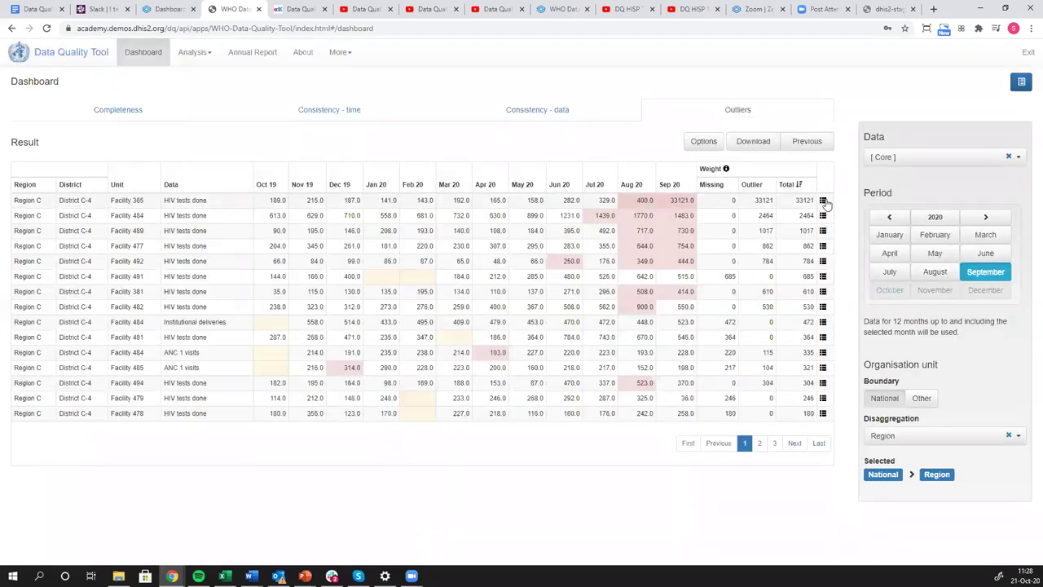
click(823, 202)
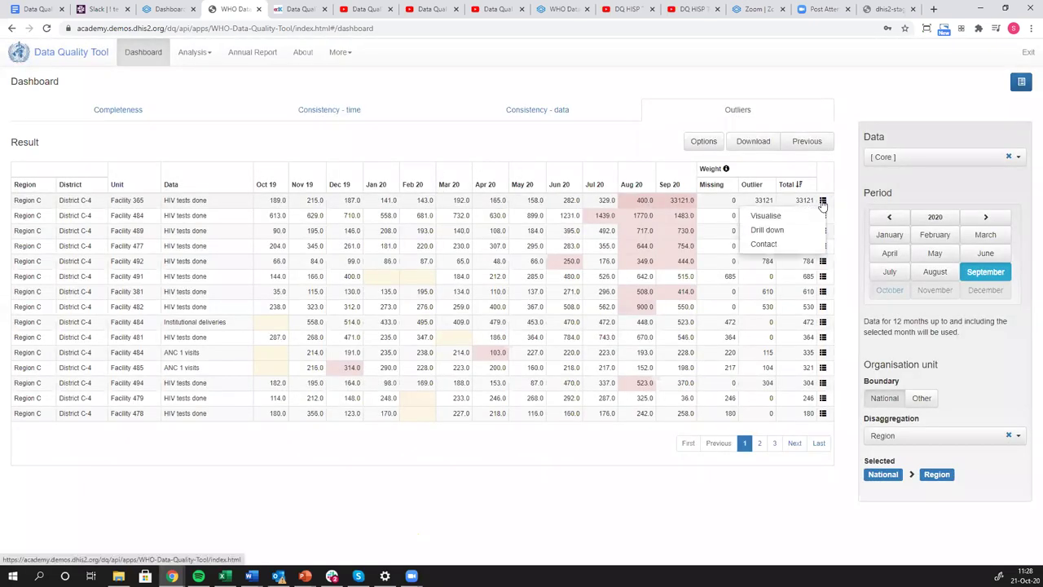
click(758, 244)
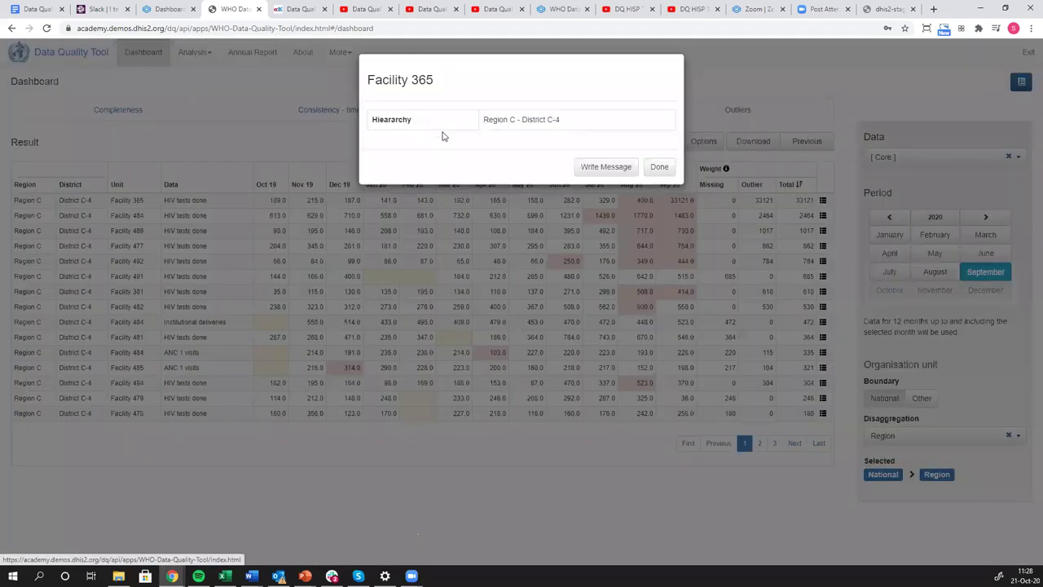
click(587, 170)
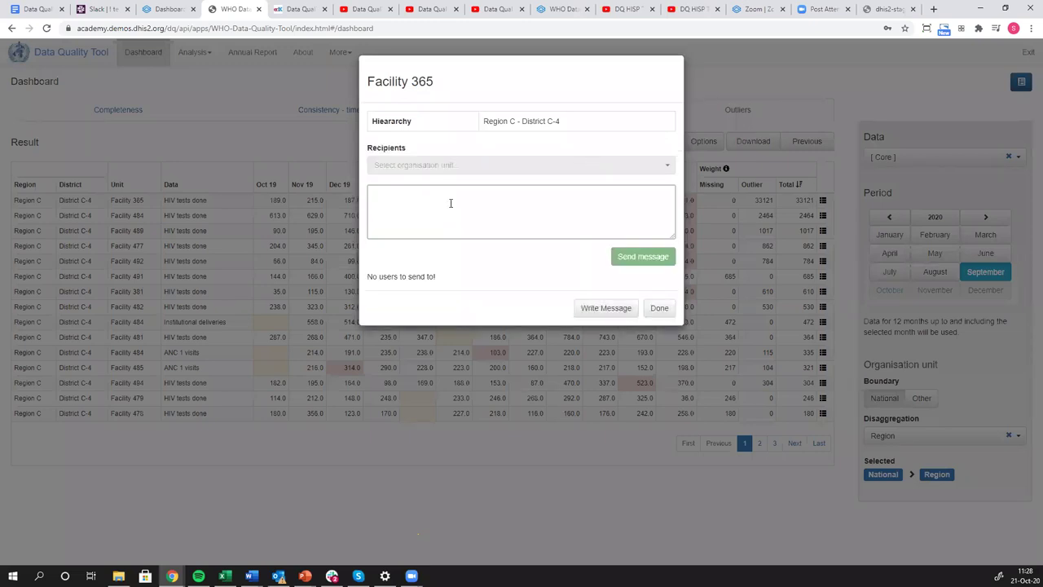
click(424, 206)
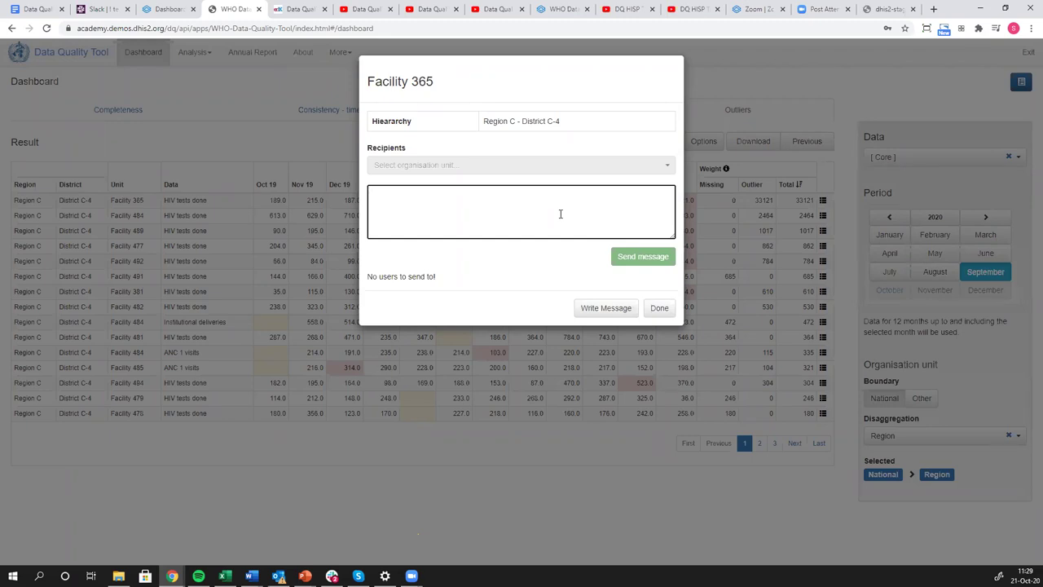
text(Please look at this.)
Close the Facility 365 message dialog with Done.
click(660, 309)
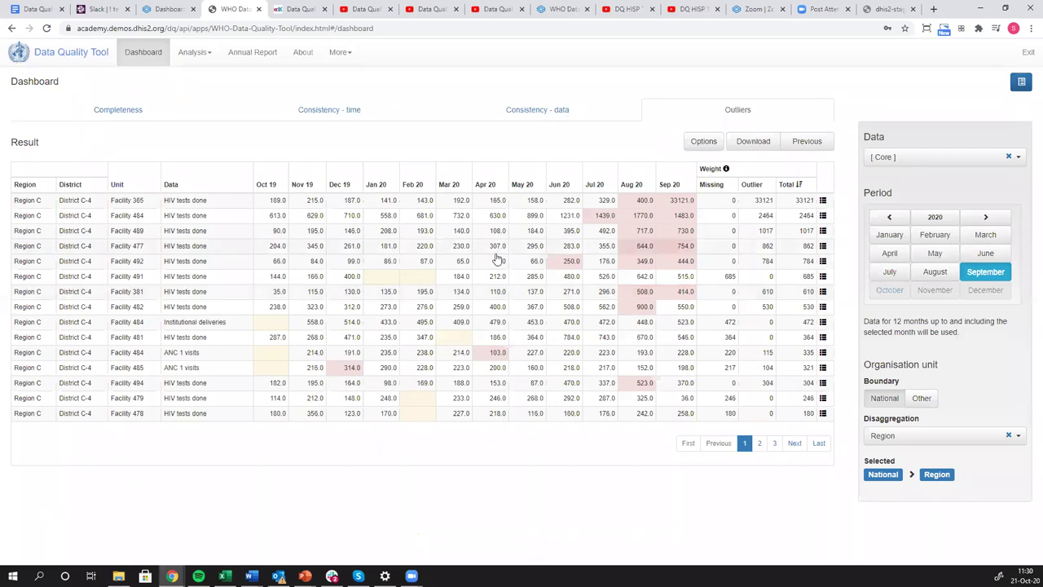
click(1019, 157)
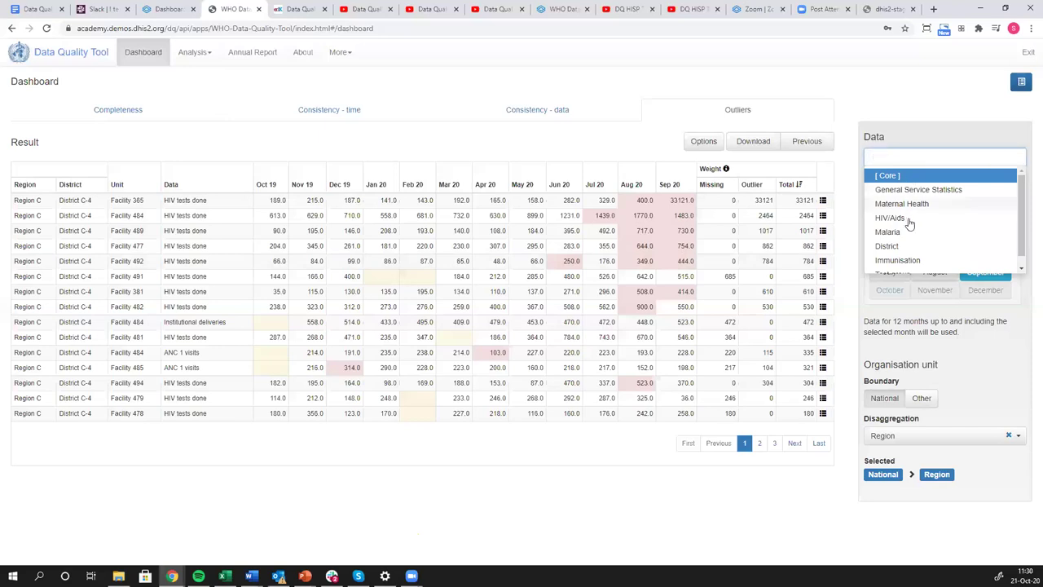
scroll(904, 202, down, 1)
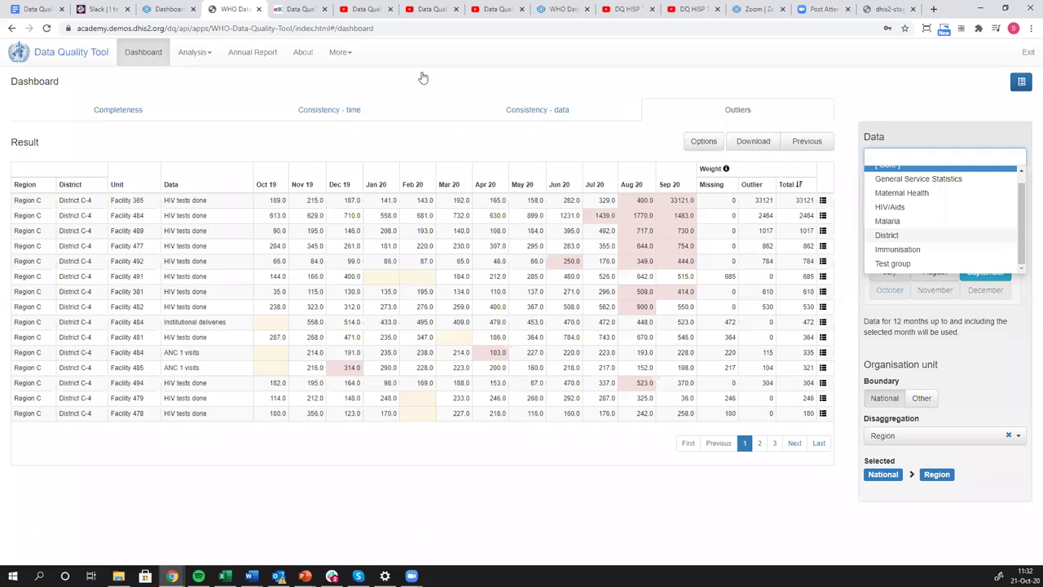
Switch to the Outliers video tab, exit full-screen playback, and go to the Course Outline.
key(ctrl+Tab)
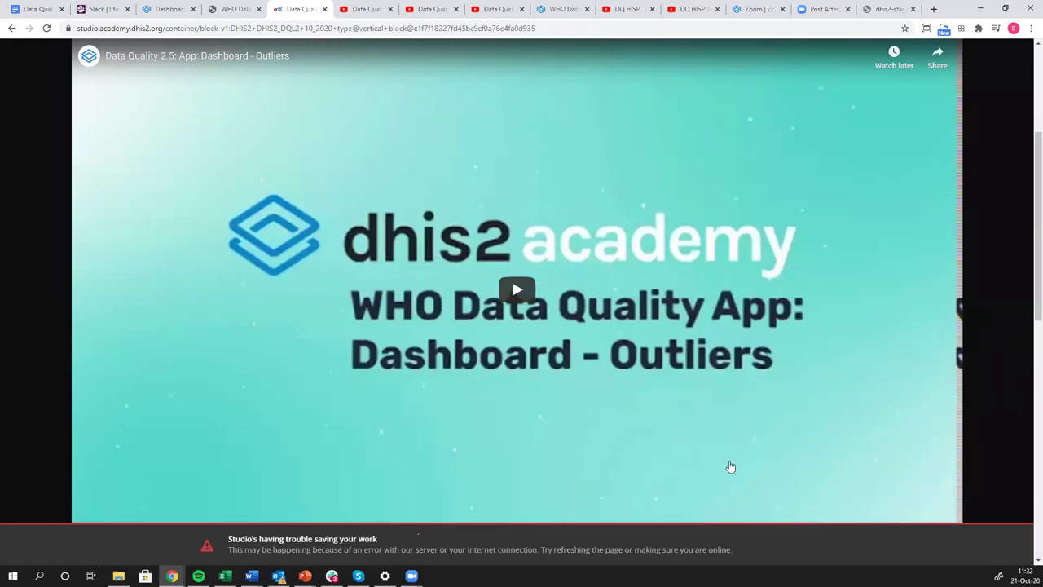
key(Escape)
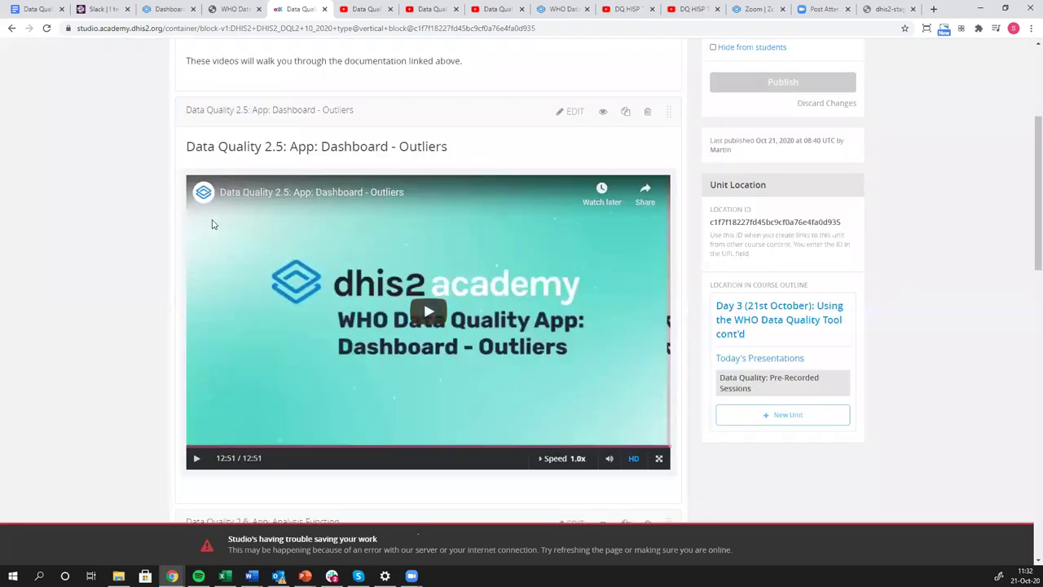
scroll(101, 249, down, 7)
scroll(100, 242, up, 4)
scroll(163, 72, up, 5)
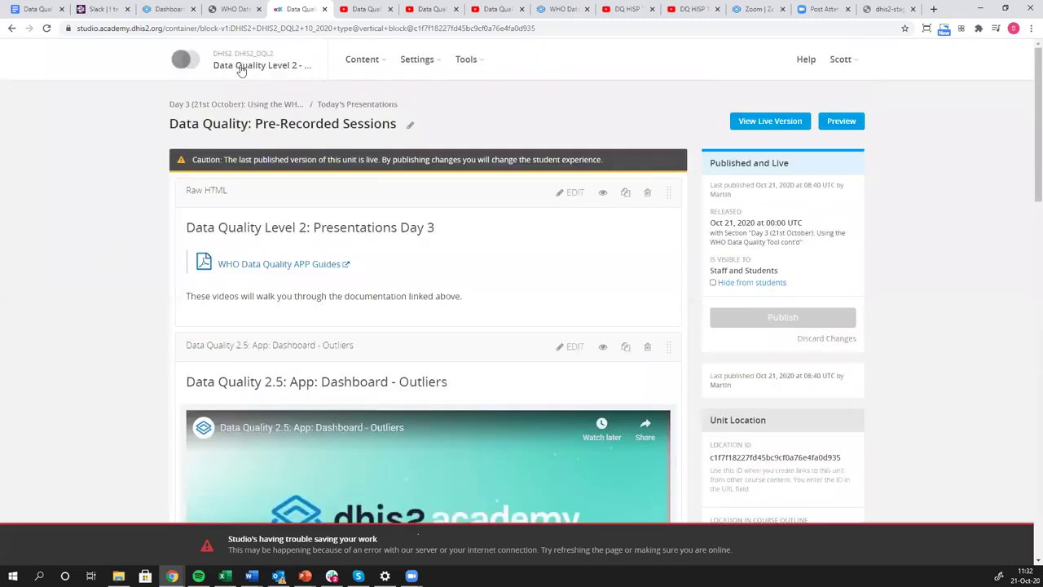
click(241, 68)
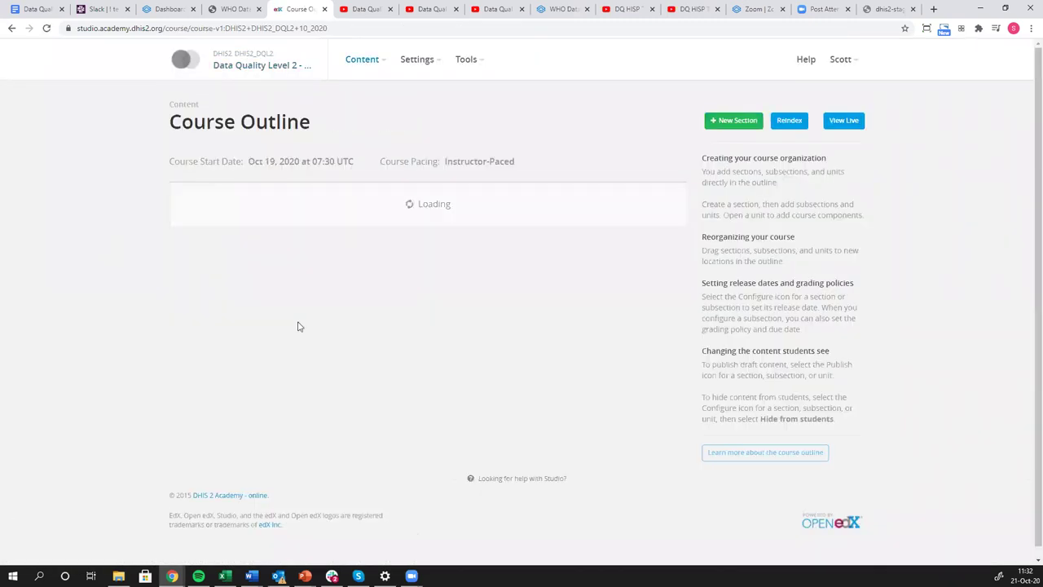
Scroll down through the Course Outline and back up to the top.
scroll(300, 345, down, 15)
scroll(302, 345, down, 20)
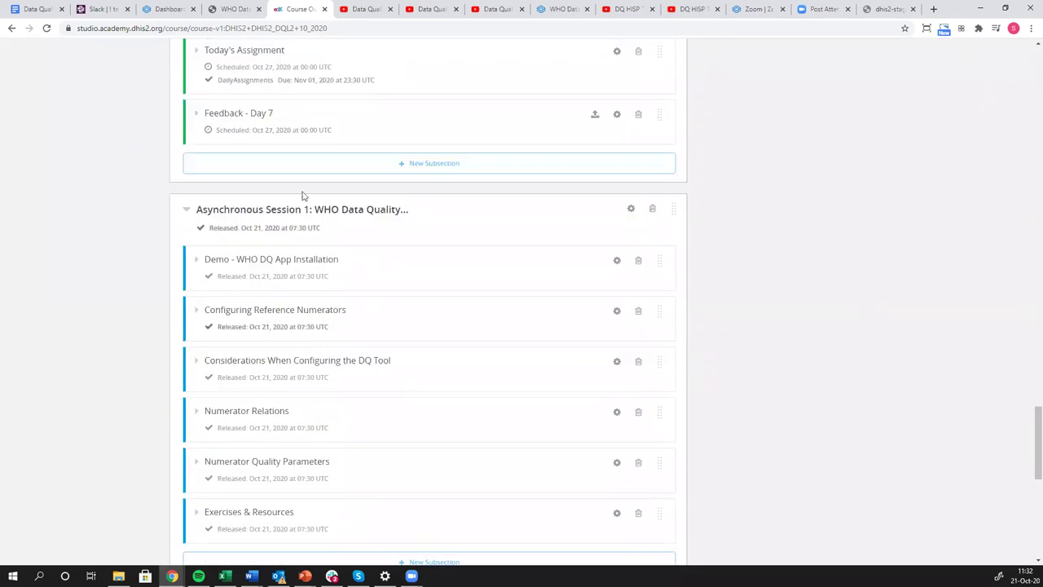
scroll(301, 196, down, 3)
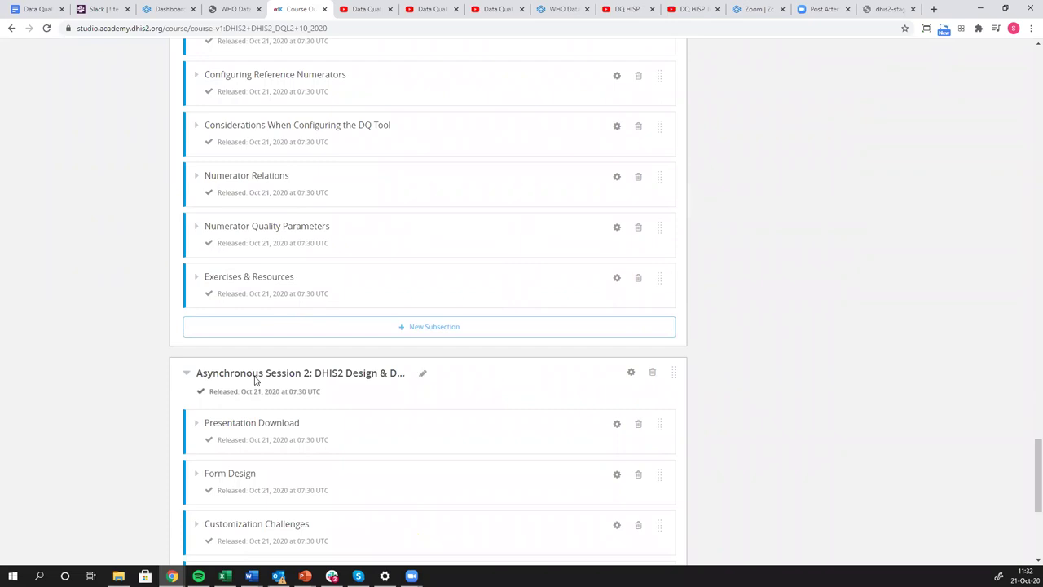
scroll(269, 215, up, 3)
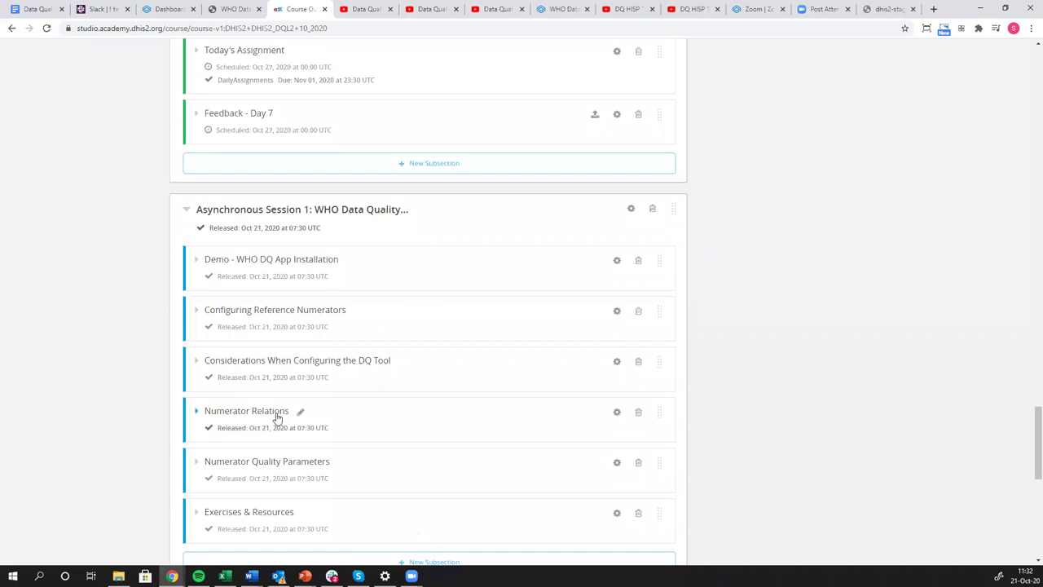
scroll(298, 317, up, 6)
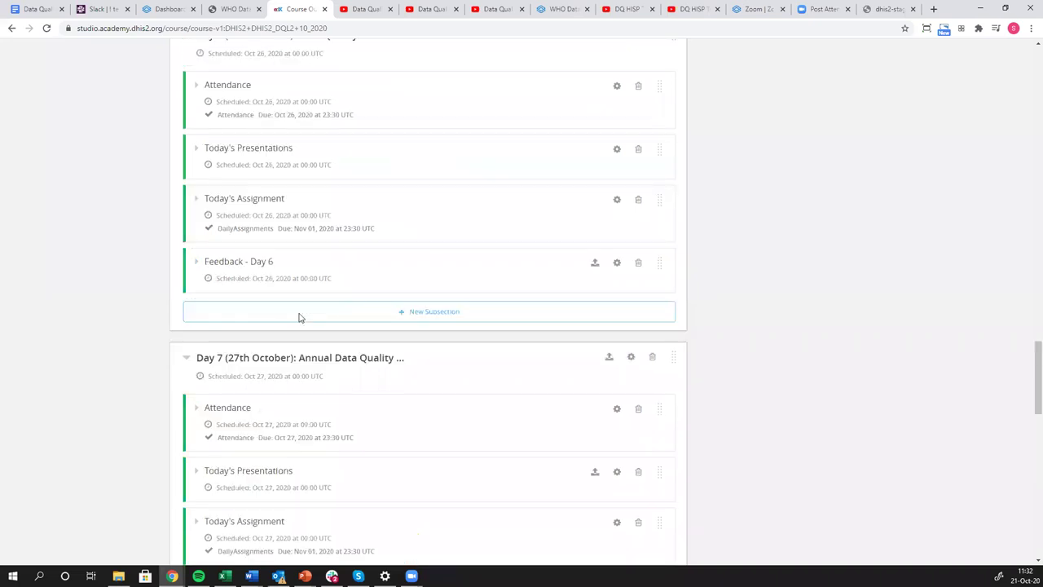
scroll(299, 317, up, 3)
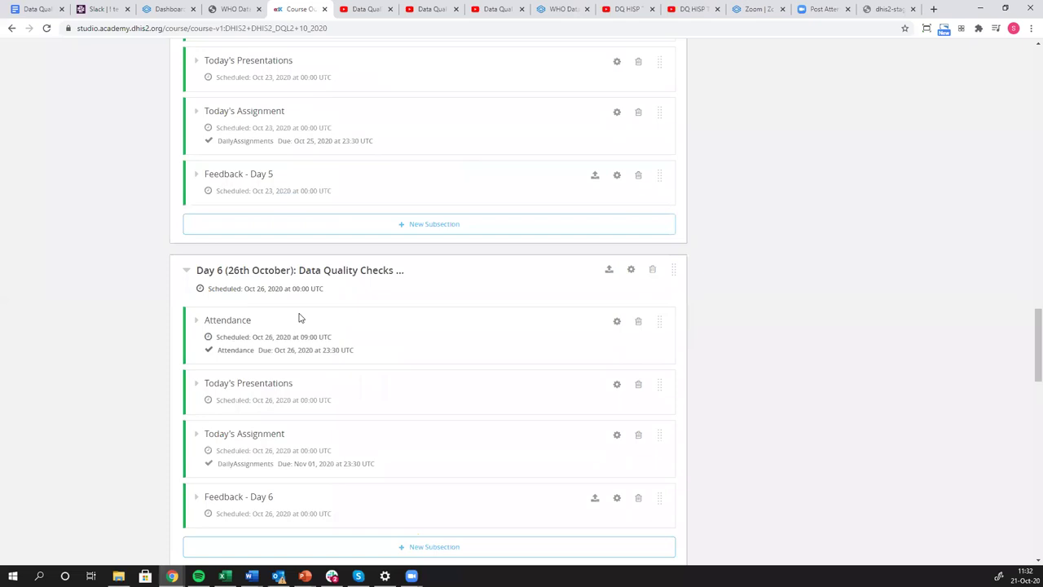
scroll(298, 319, up, 9)
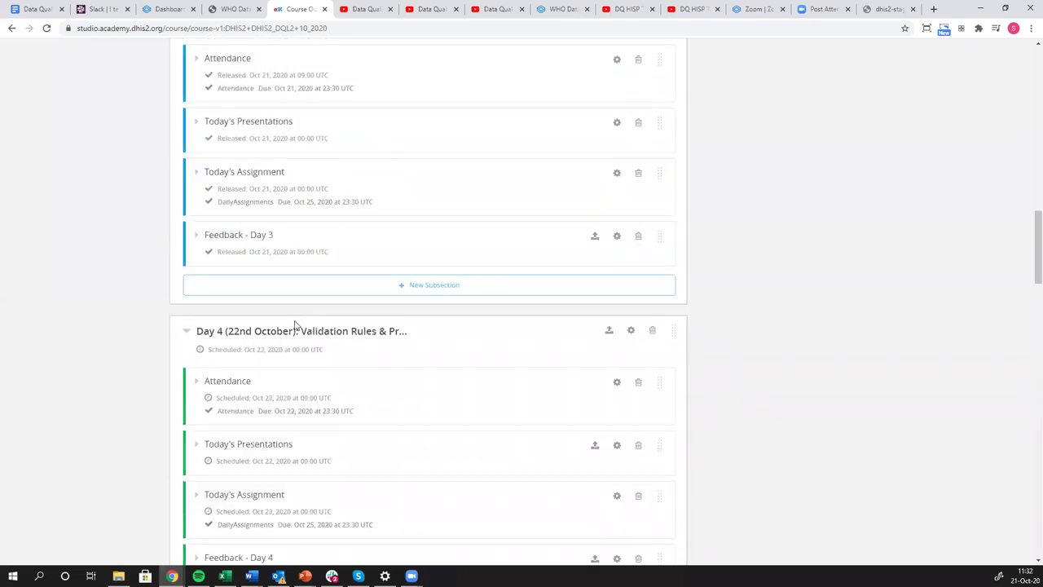
scroll(293, 328, up, 6)
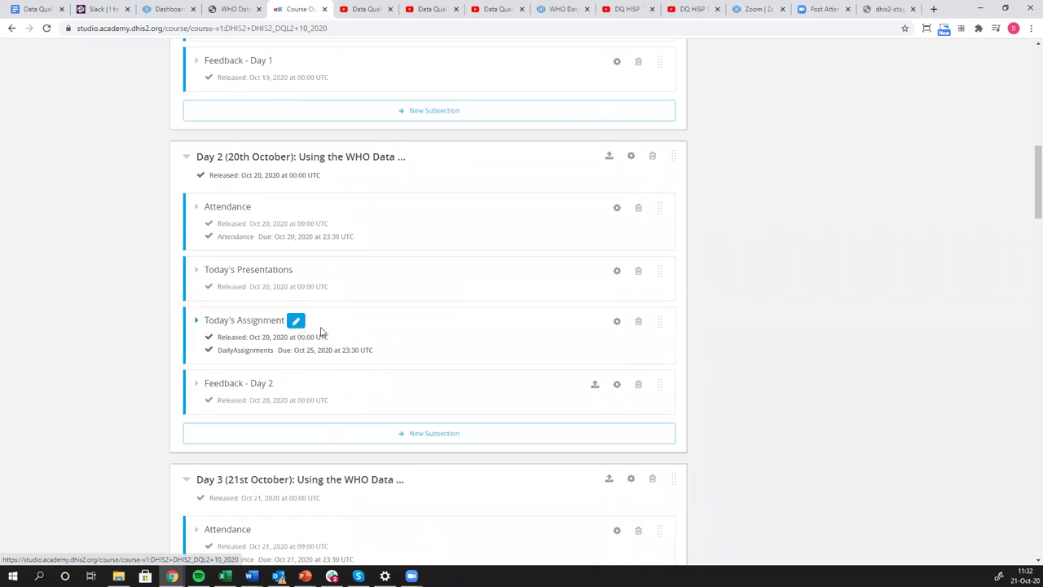
scroll(332, 304, up, 9)
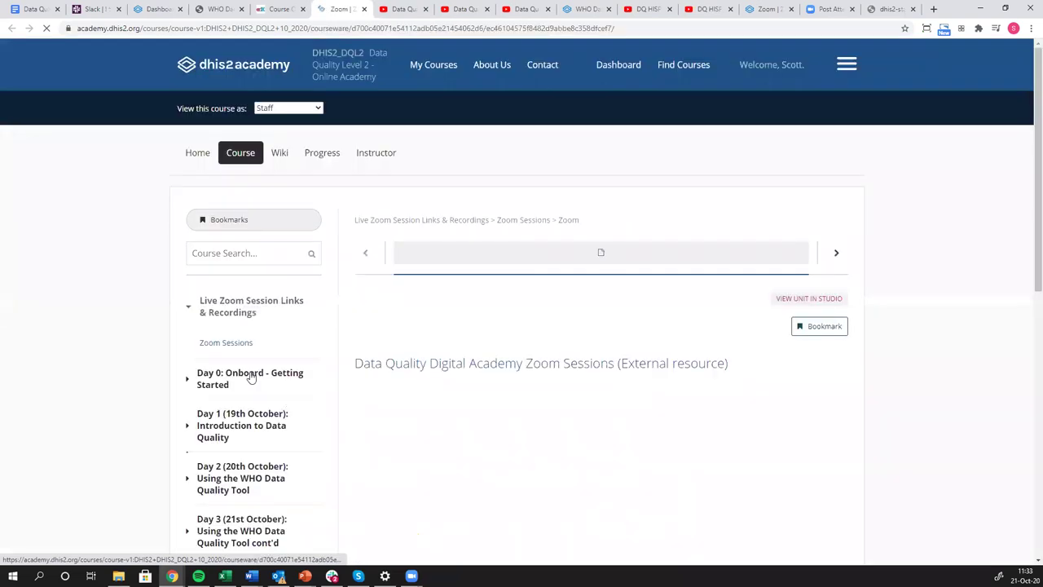
Expand Day 2, Asynchronous Session 1 and Day 3 (21st October), then open Today's Presentations.
scroll(251, 377, down, 3)
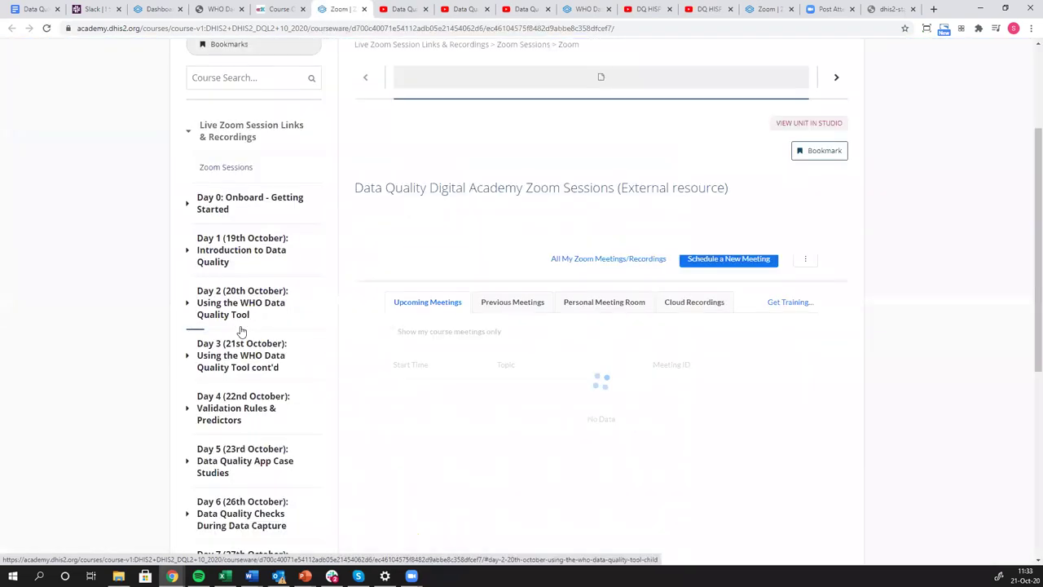
click(241, 332)
scroll(218, 497, down, 4)
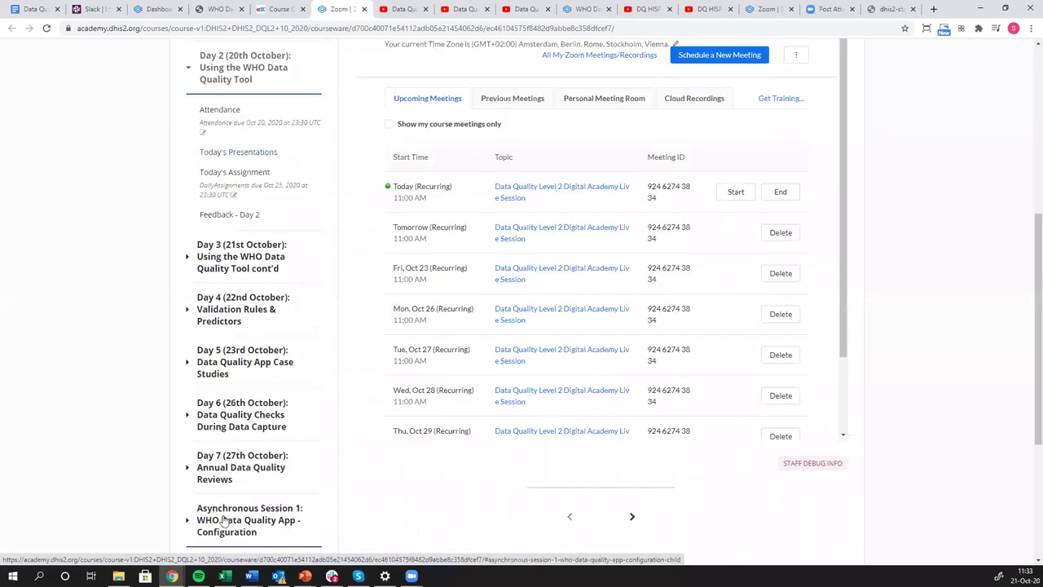
click(224, 522)
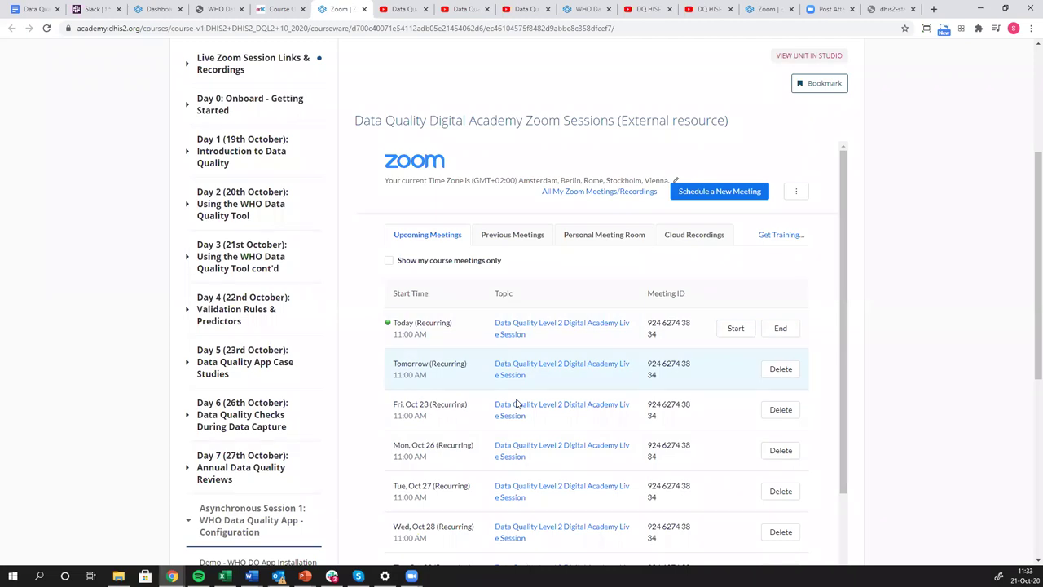
scroll(302, 448, down, 3)
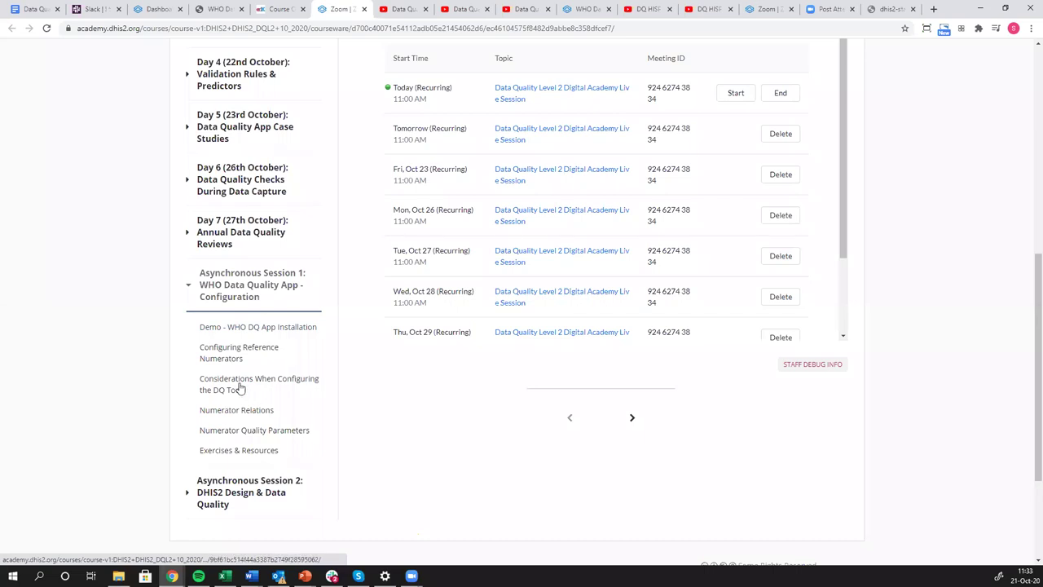
scroll(247, 366, up, 3)
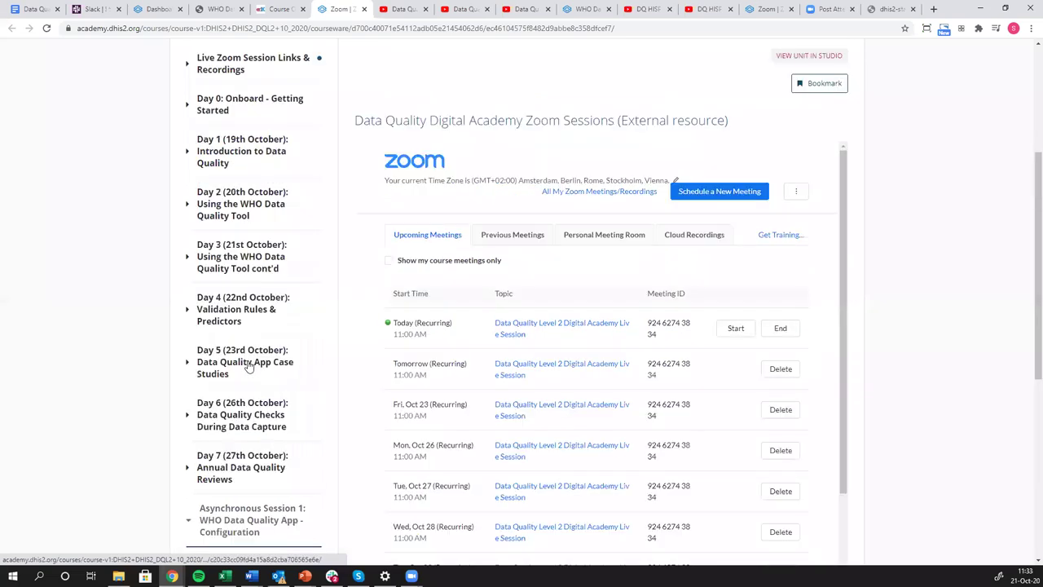
click(229, 254)
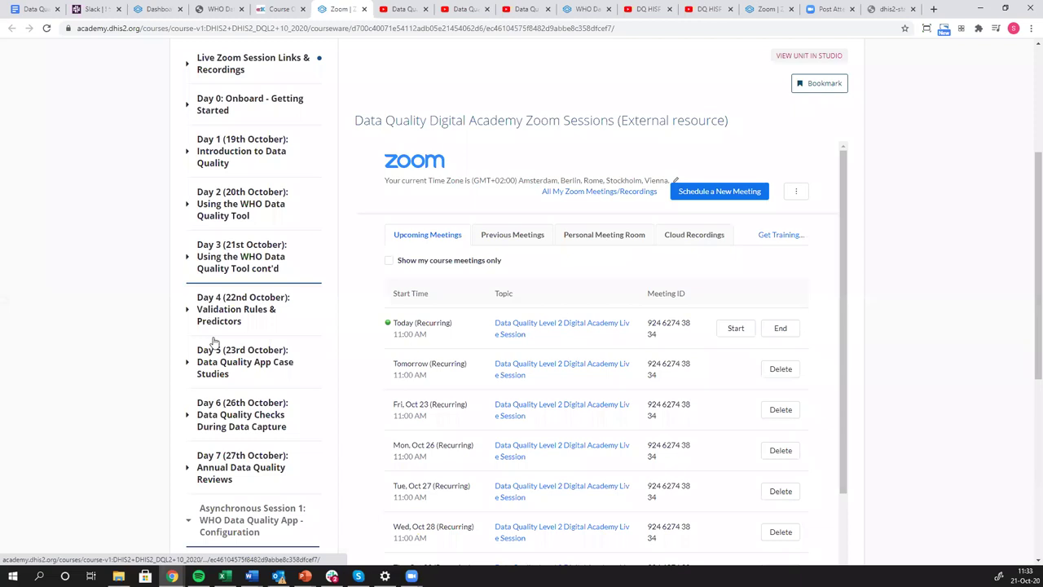
click(214, 341)
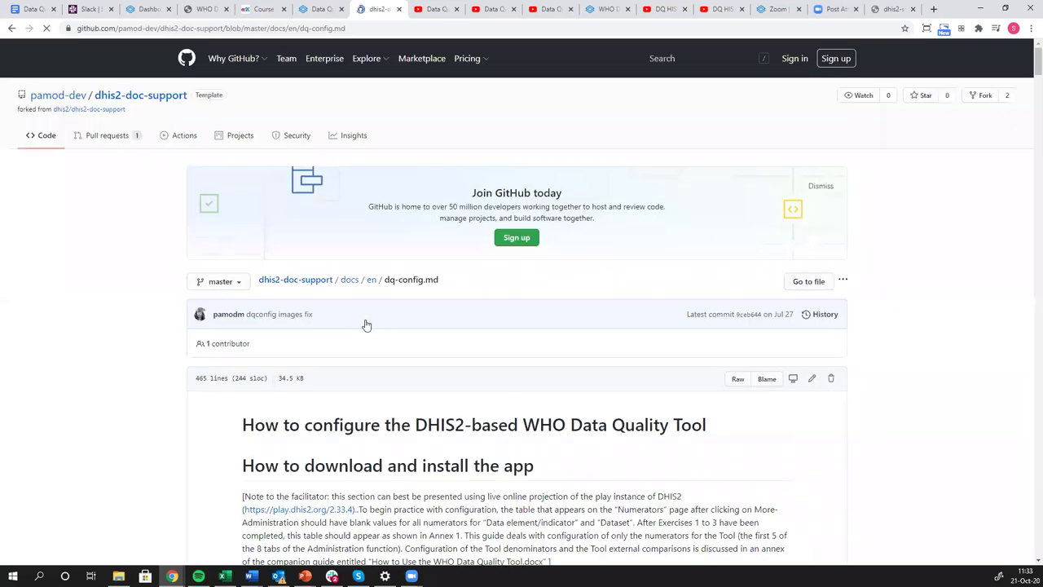
Scroll through the dq-config.md guide on GitHub, then return to the DHIS2 Academy course tab.
scroll(421, 301, down, 15)
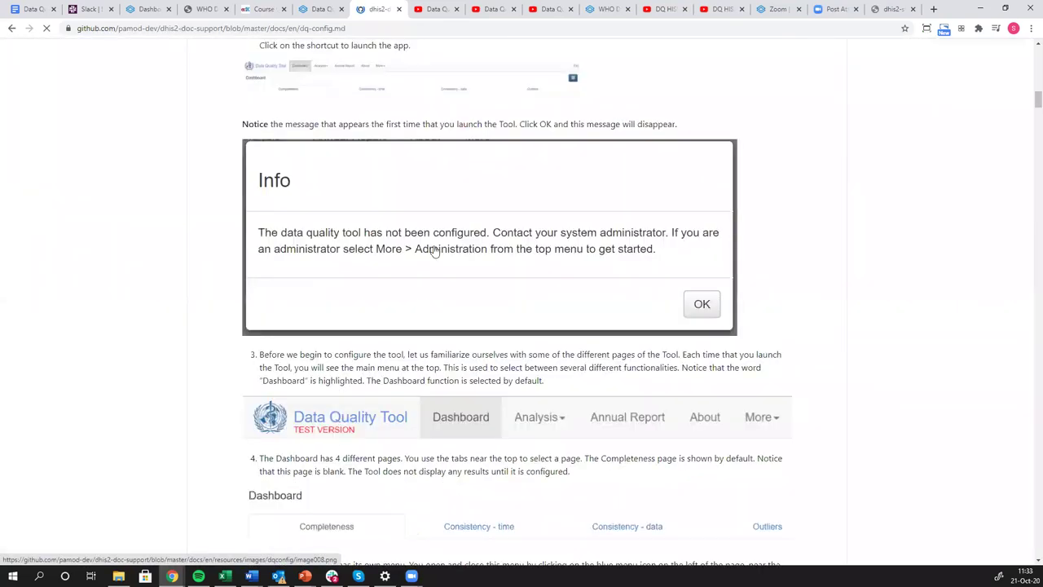
scroll(432, 250, down, 5)
scroll(434, 246, down, 10)
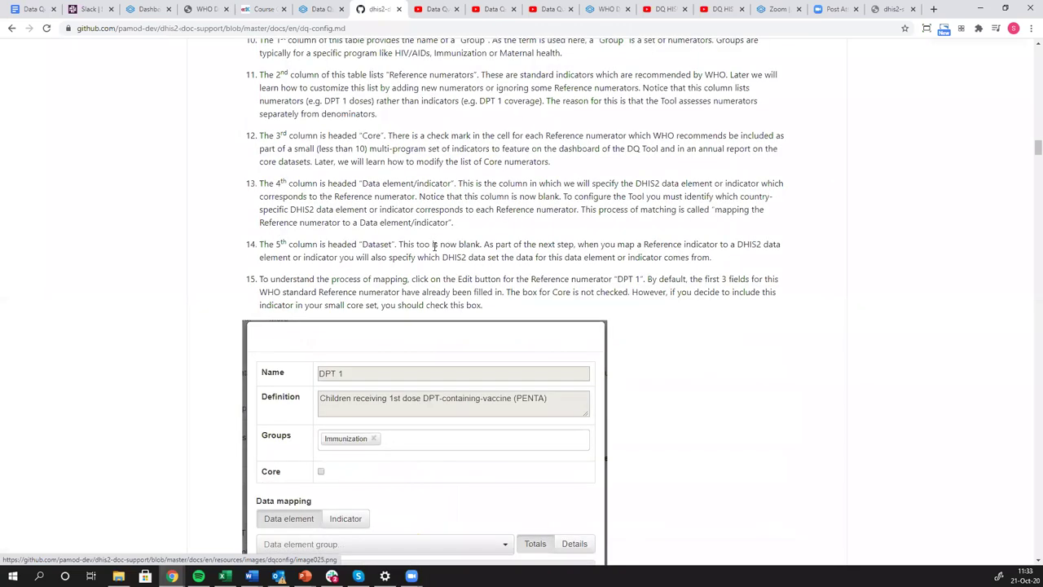
scroll(434, 246, up, 12)
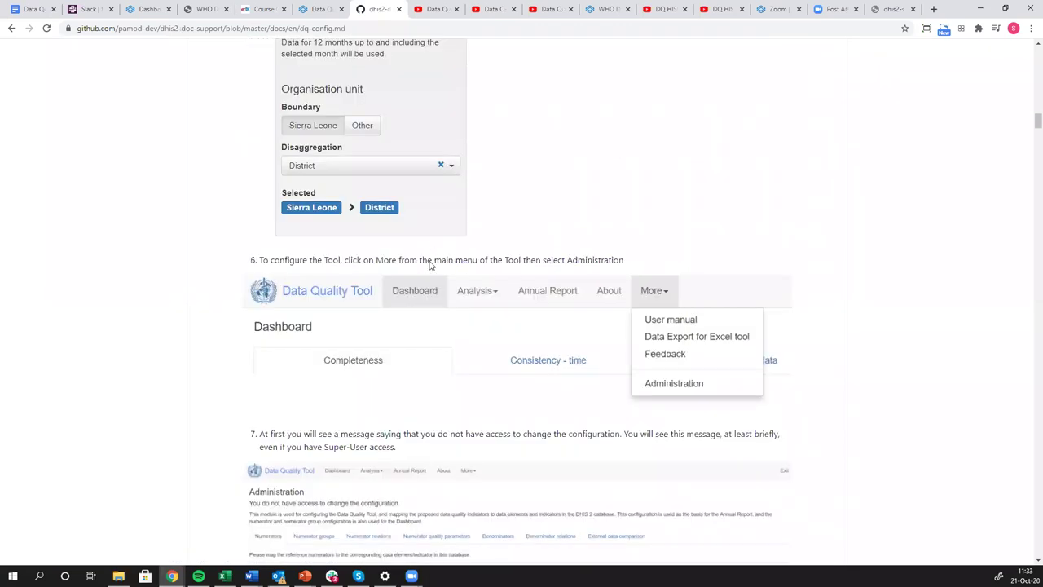
scroll(419, 293, up, 20)
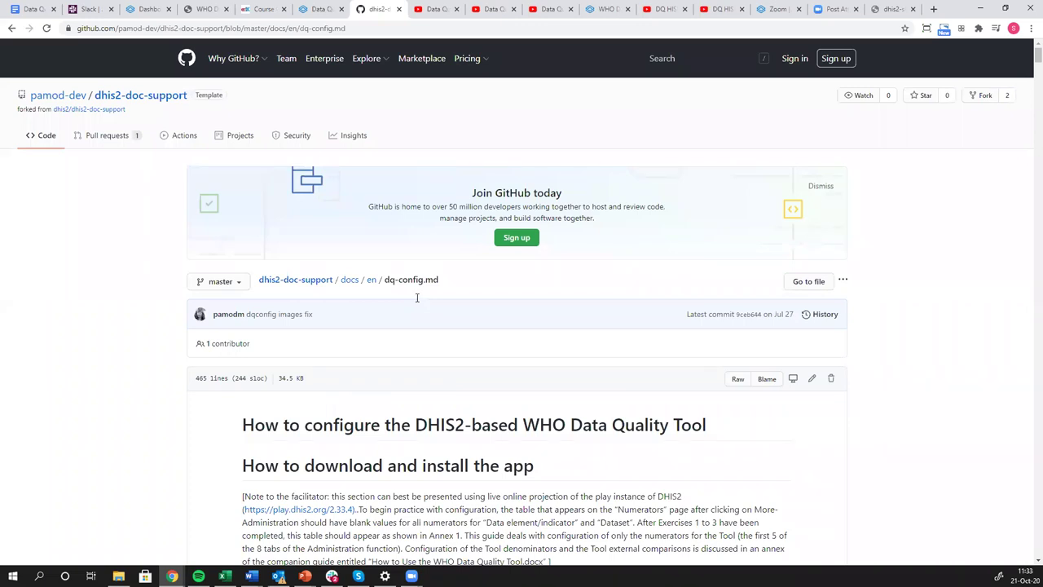
scroll(411, 298, down, 3)
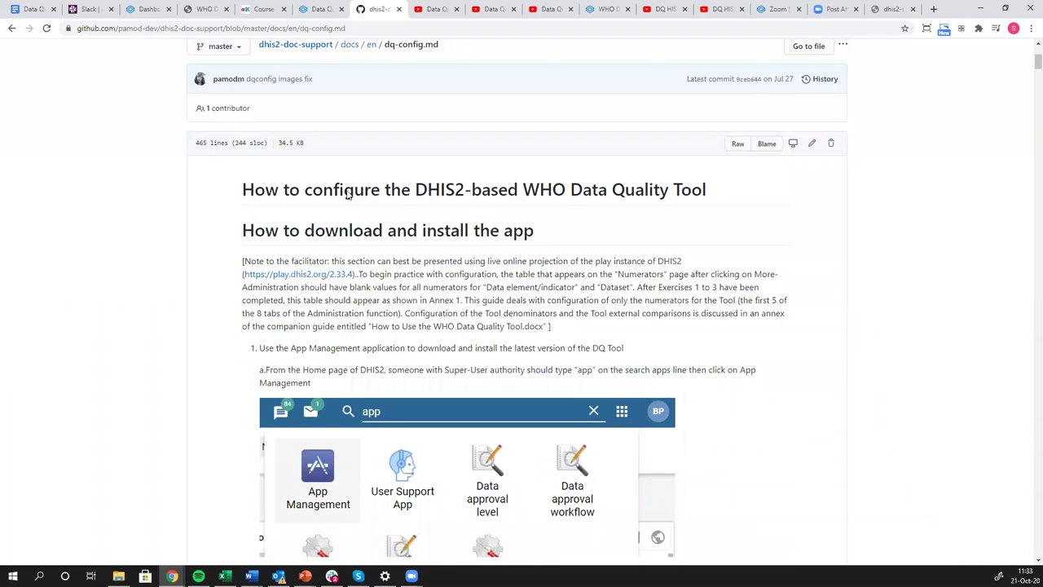
scroll(361, 41, up, 4)
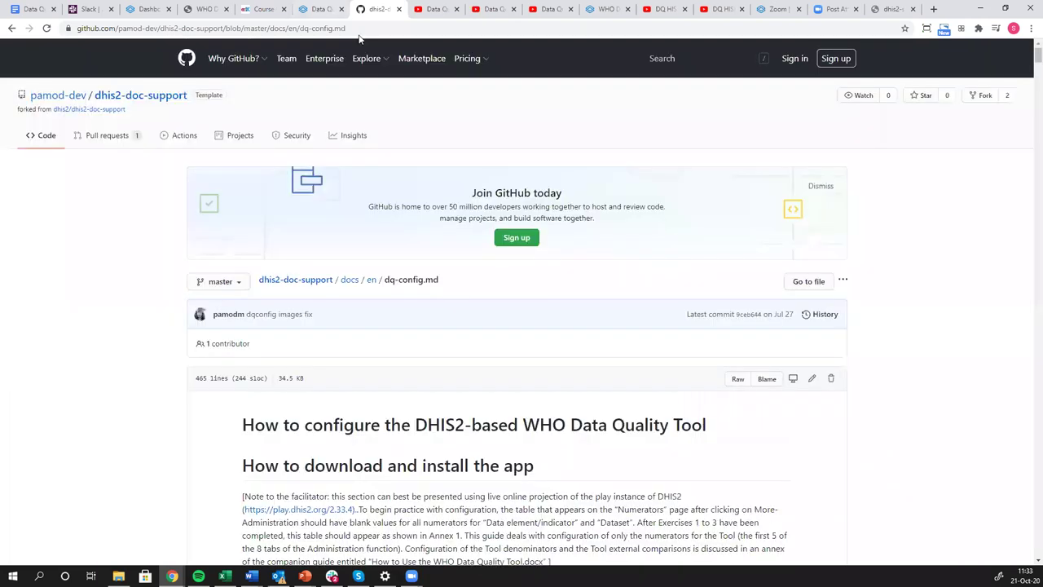
click(319, 9)
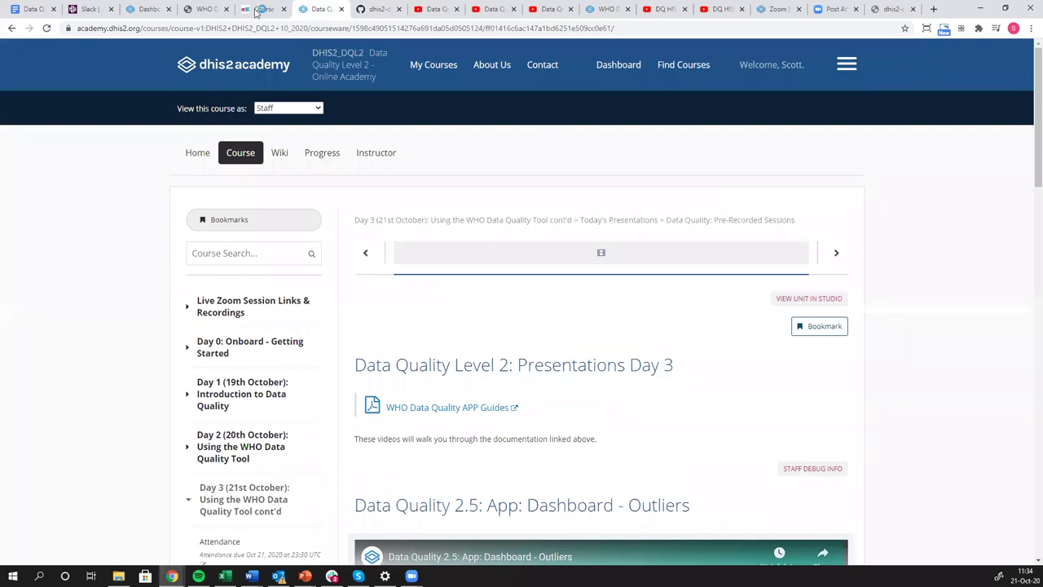
In the Studio outline, expand Day 3's Today's Presentations and open Data Quality: Pre-Recorded Sessions.
click(247, 9)
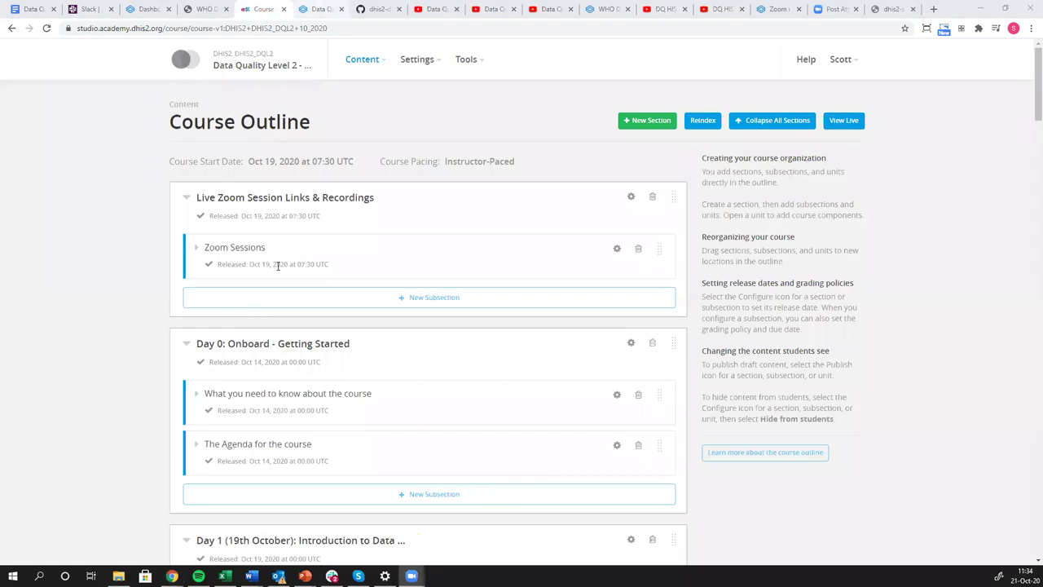
scroll(277, 265, down, 1)
scroll(267, 292, down, 8)
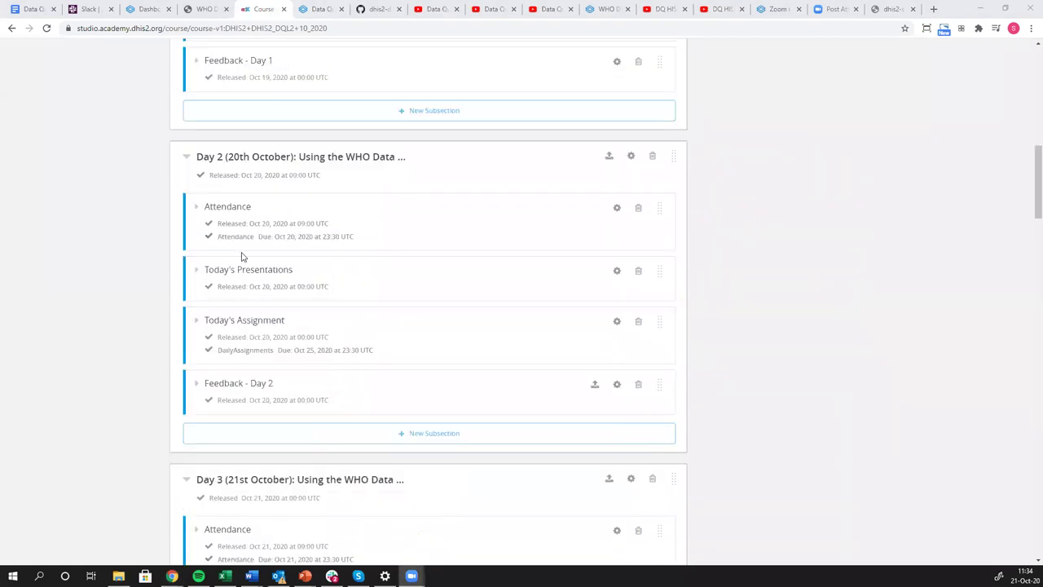
scroll(247, 349, down, 3)
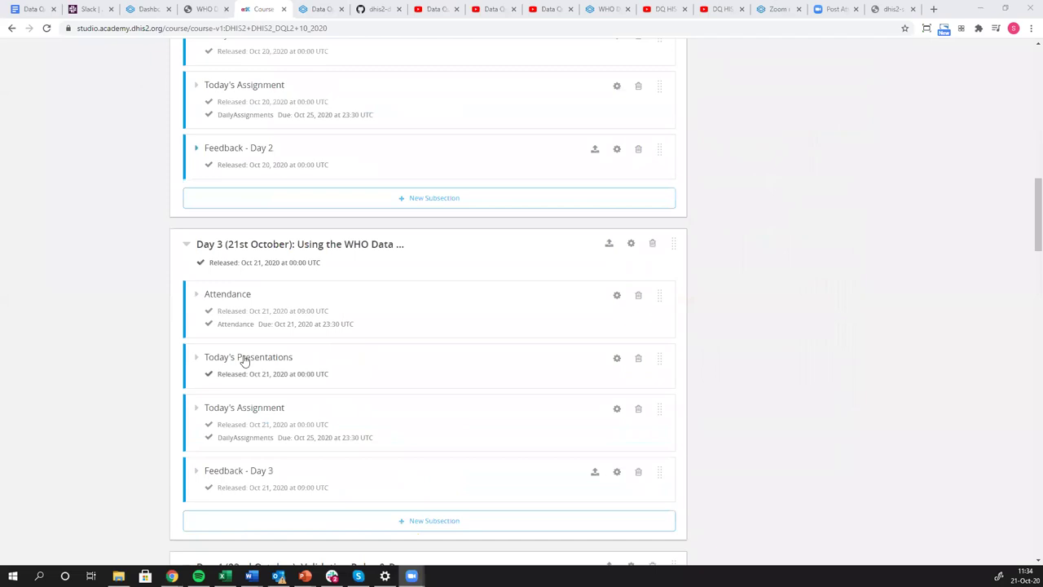
click(244, 358)
click(256, 407)
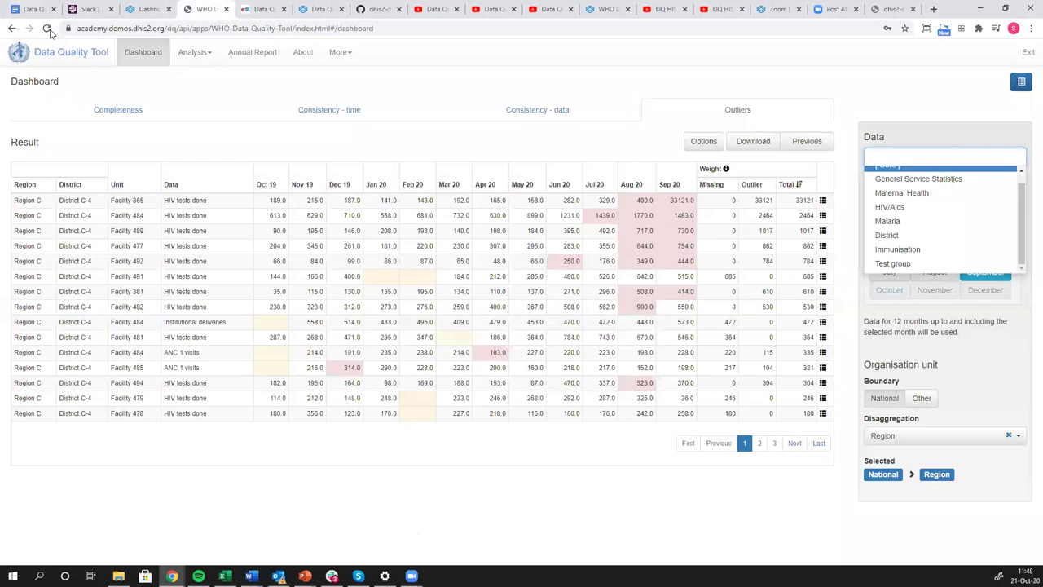
Reload the page and sign in with the demo account's username and password.
click(46, 29)
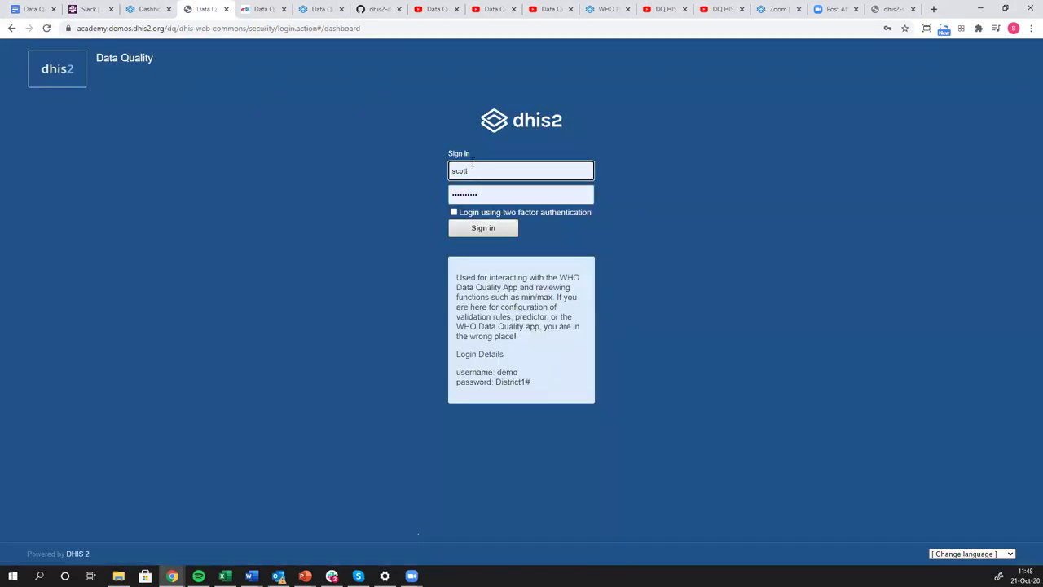
click(471, 169)
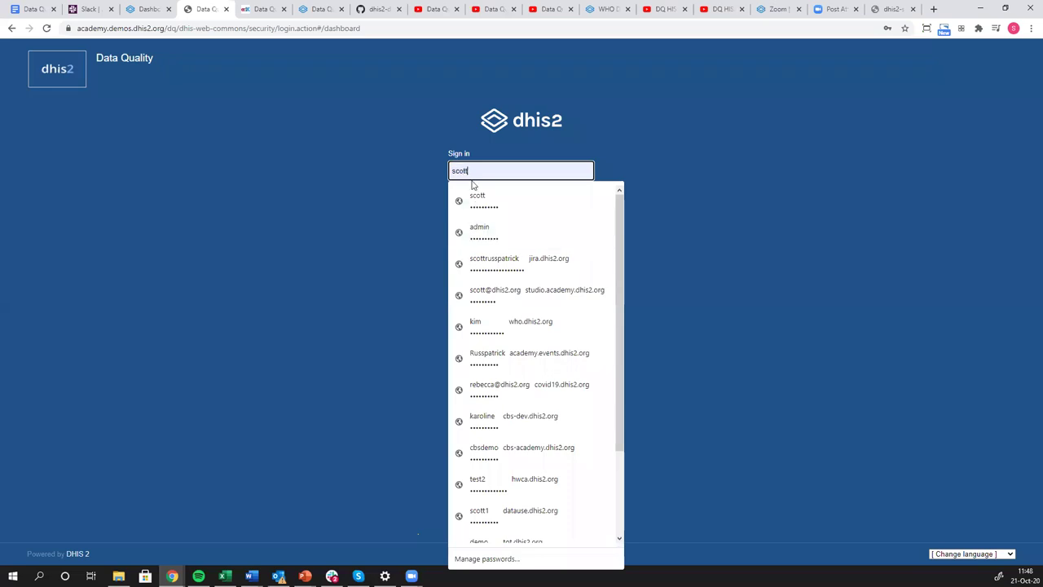
key(BackSpace)
key(BackSpace)
key(BackSpace)
key(BackSpace)
key(BackSpace)
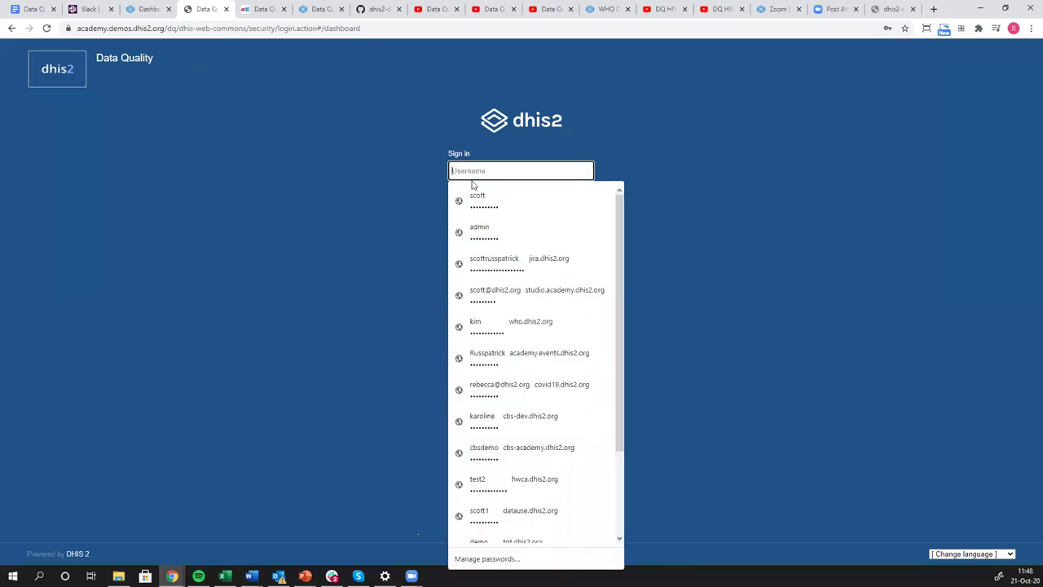
text(demo)
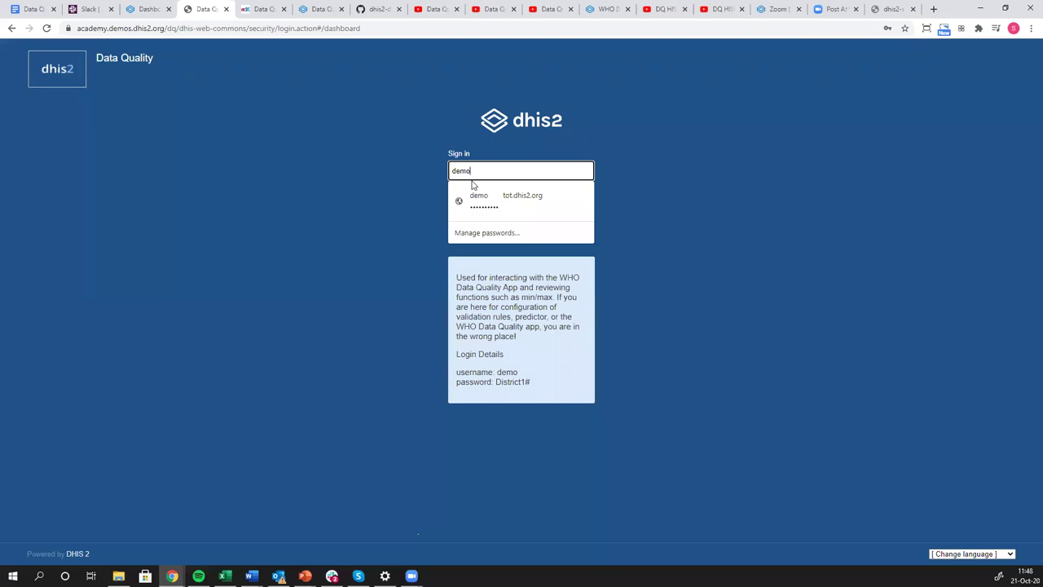
key(Tab)
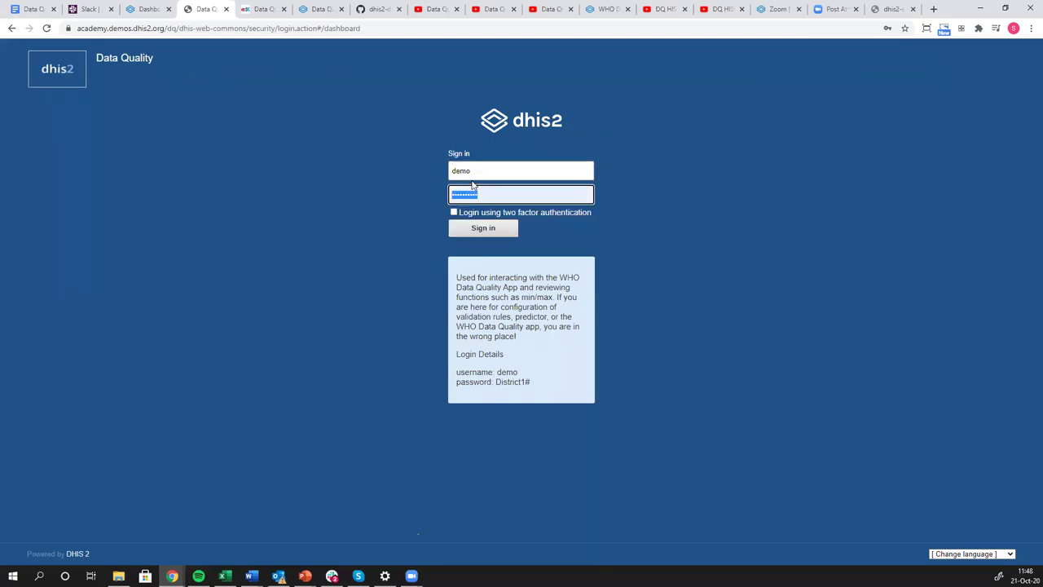
text(District)
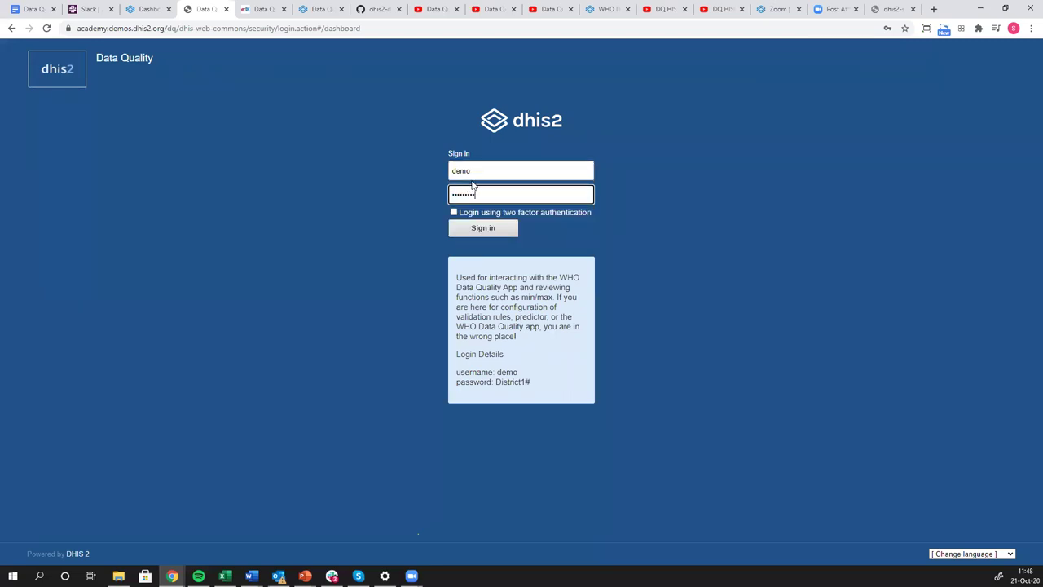
key(Return)
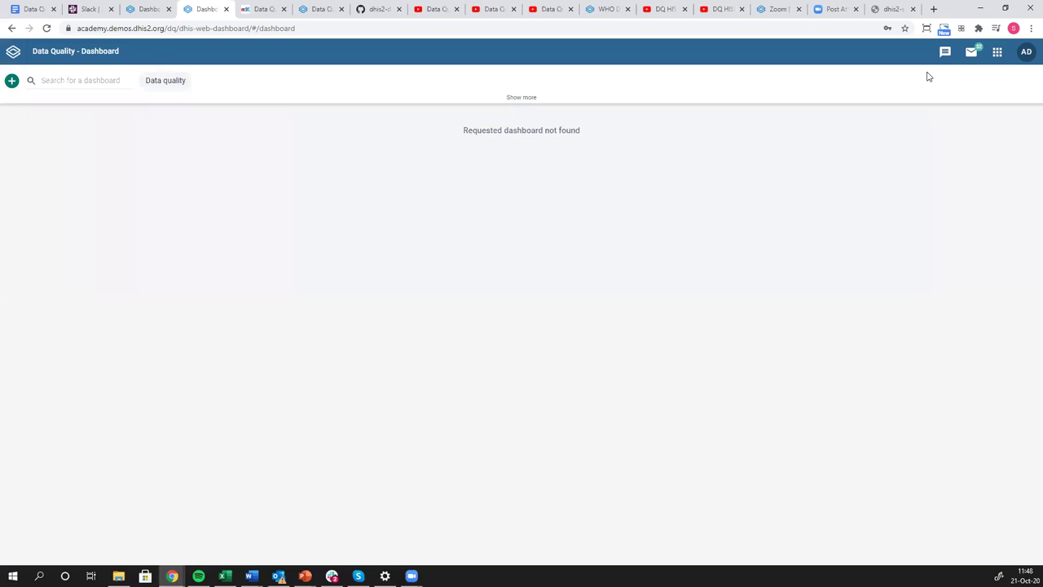
Launch the WHO Data Quality Tool from the apps menu and go to Analysis > Consistency.
click(155, 82)
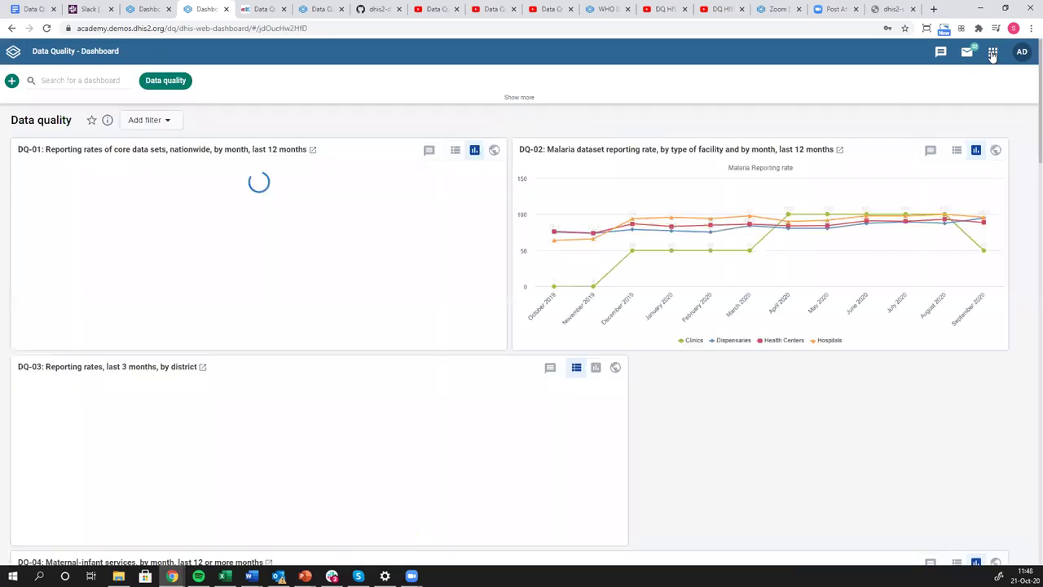
click(993, 52)
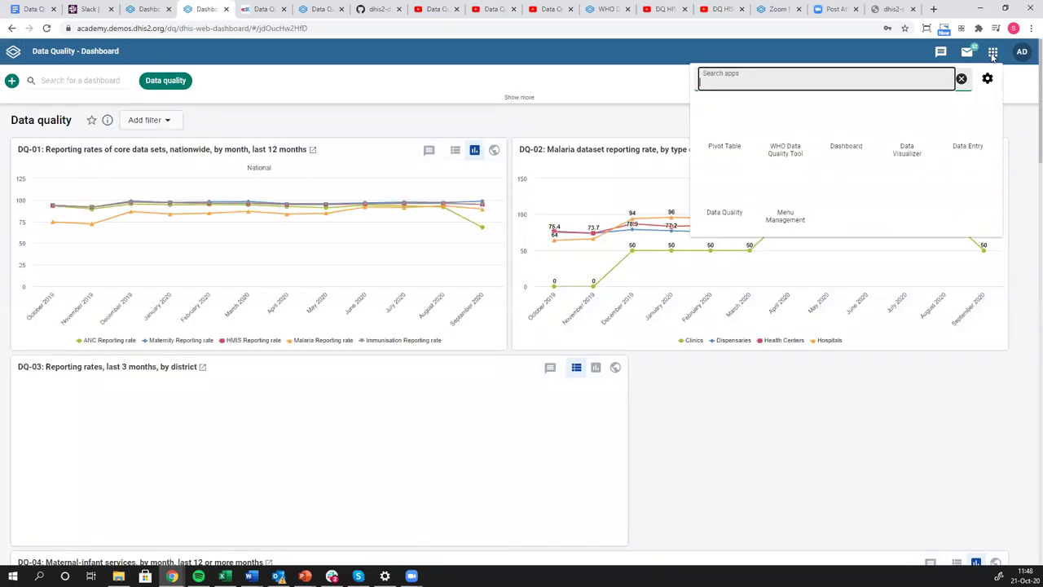
click(770, 136)
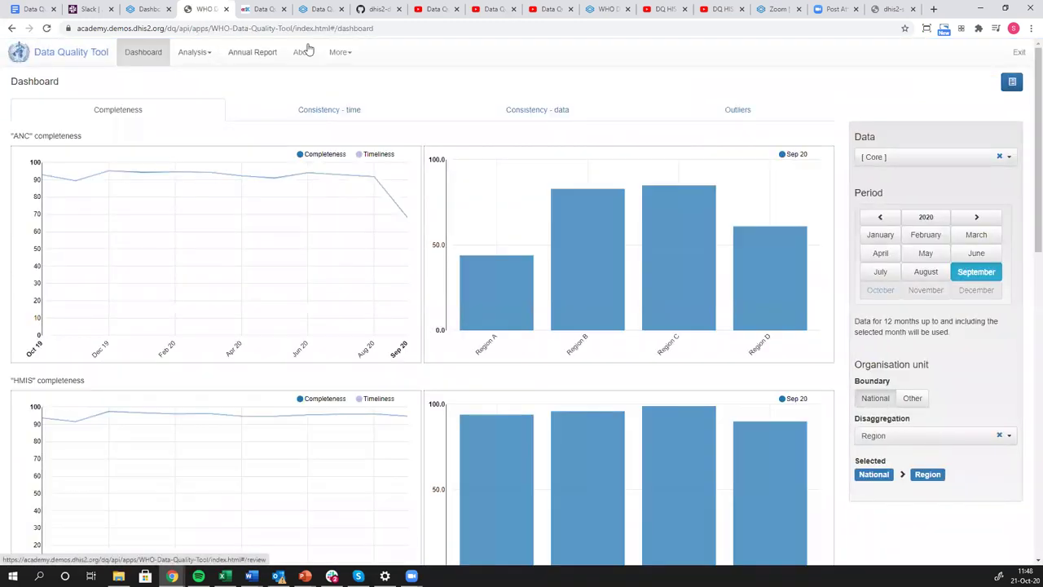
click(193, 54)
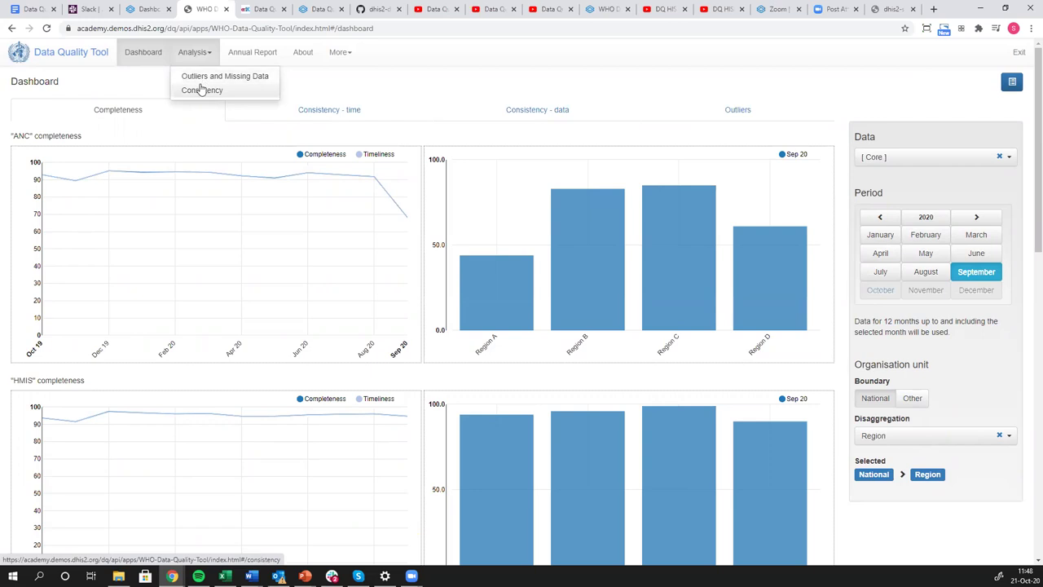
click(201, 89)
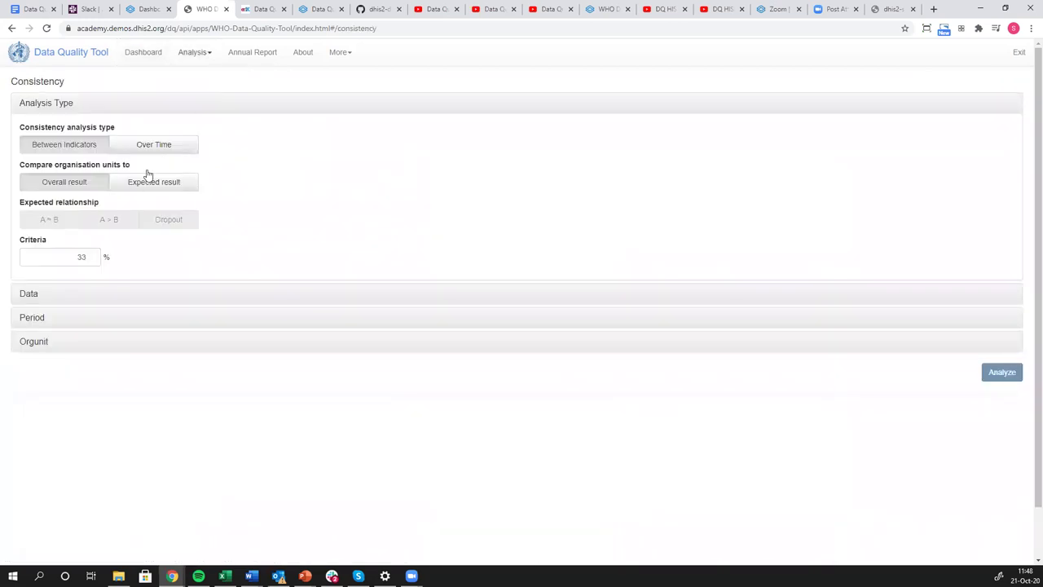
Choose ANC 1 visits from the ANC data element group, then review the Analysis Type settings.
click(27, 297)
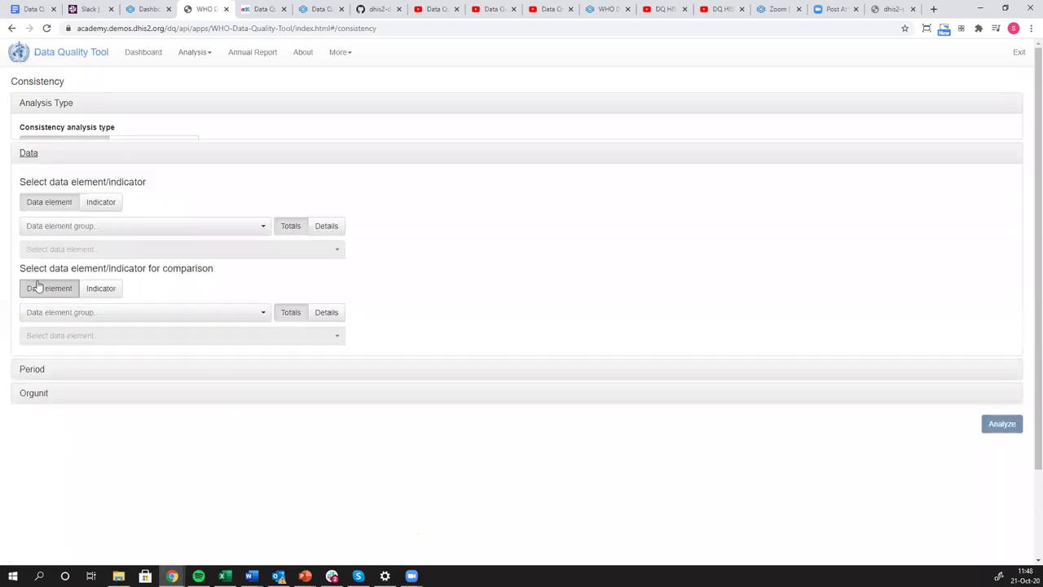
click(61, 201)
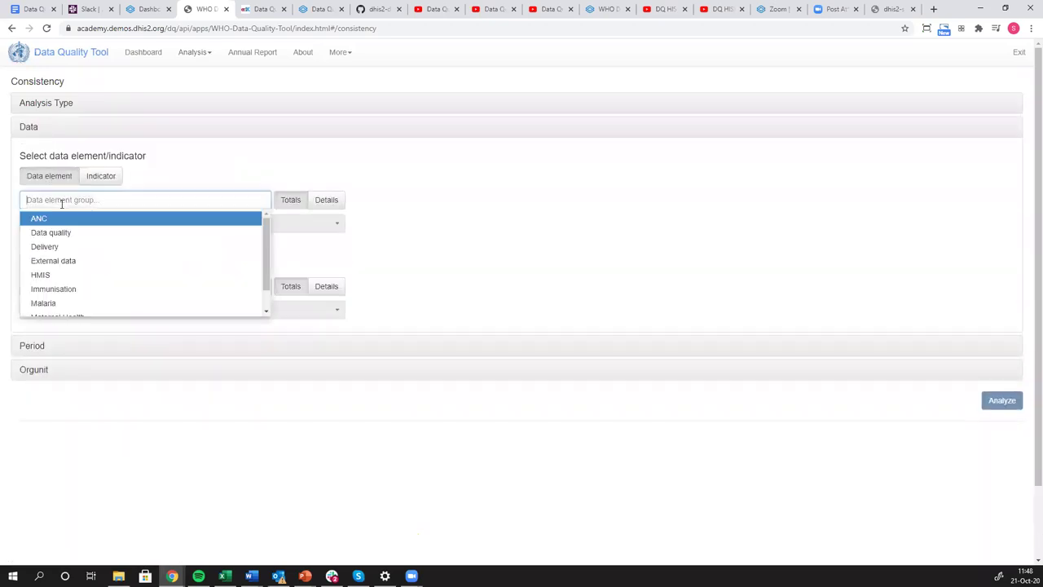
click(53, 220)
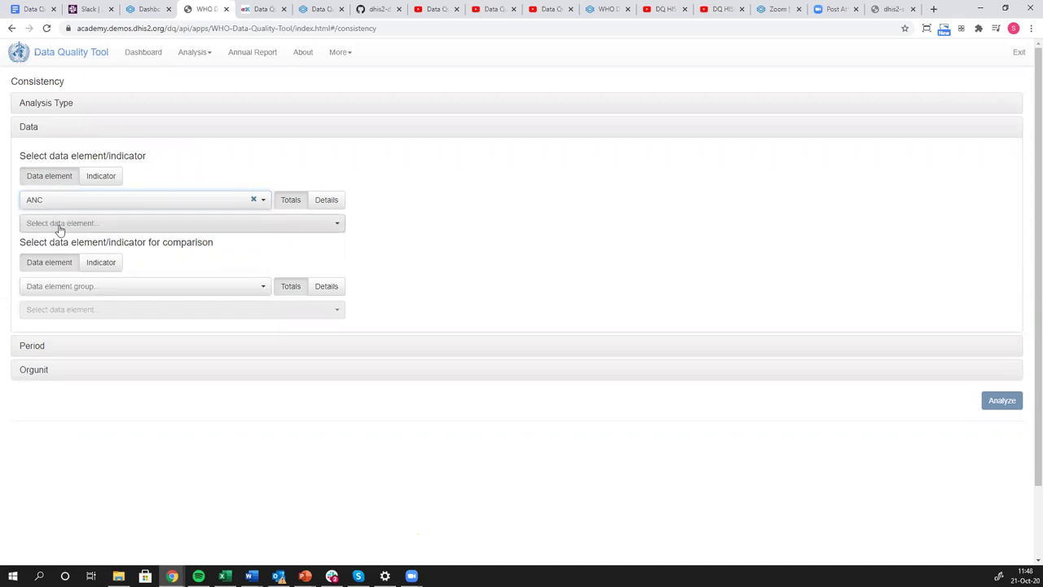
click(60, 228)
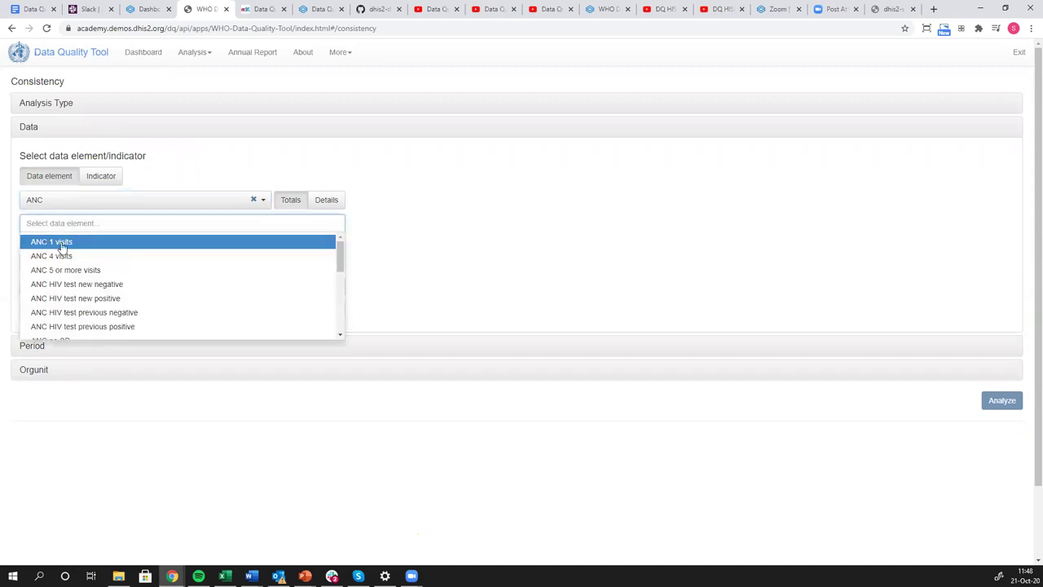
click(61, 242)
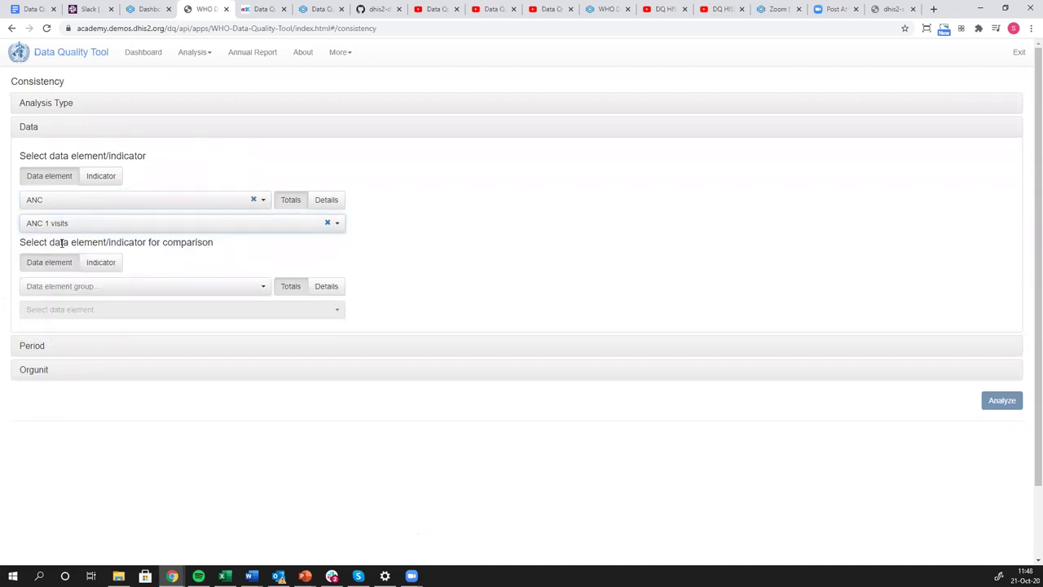
click(65, 104)
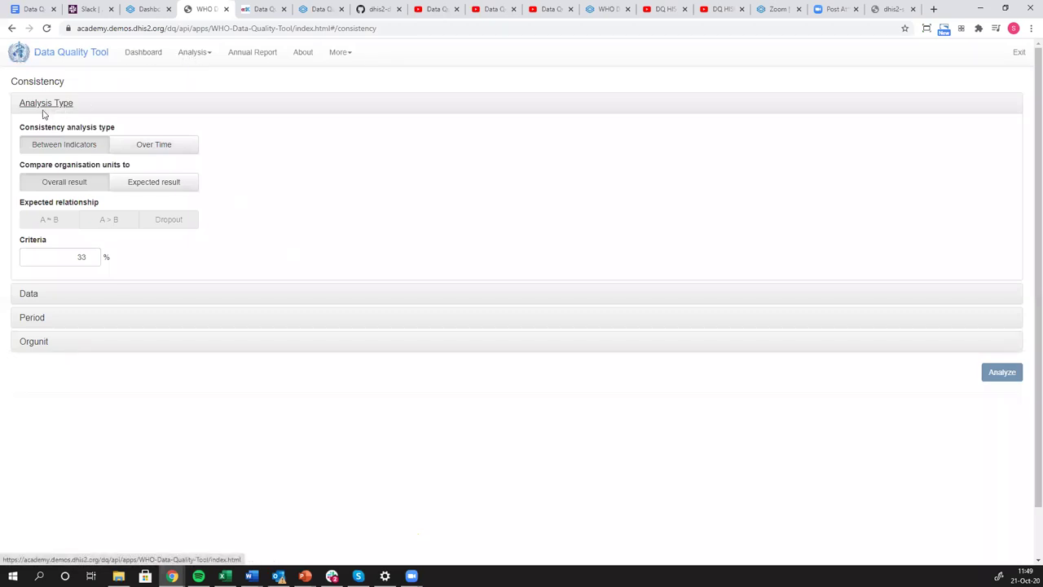
Switch to a Between Indicators comparison against ANC 4 visits from the ANC group.
click(84, 147)
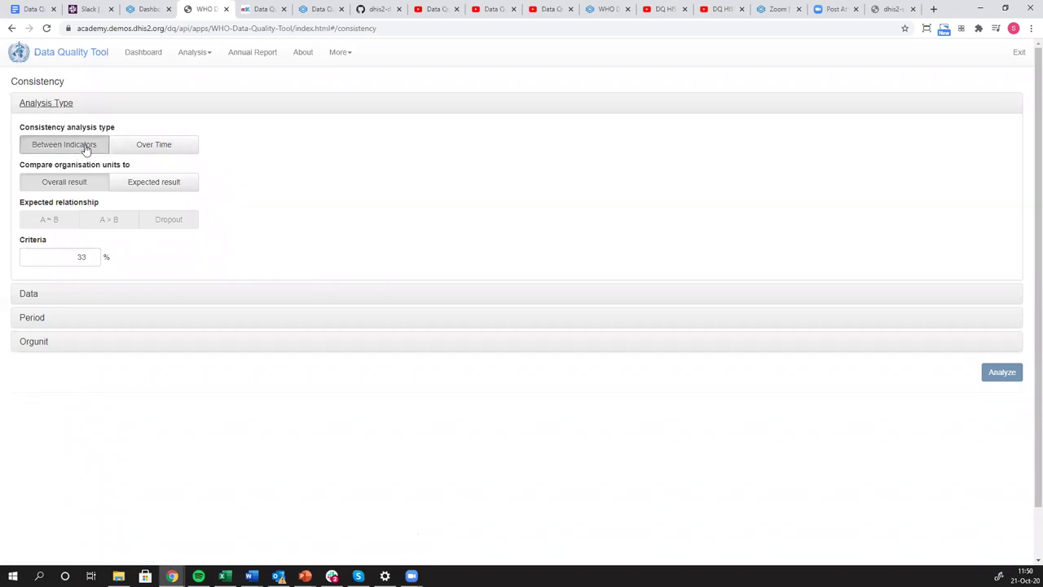
click(29, 295)
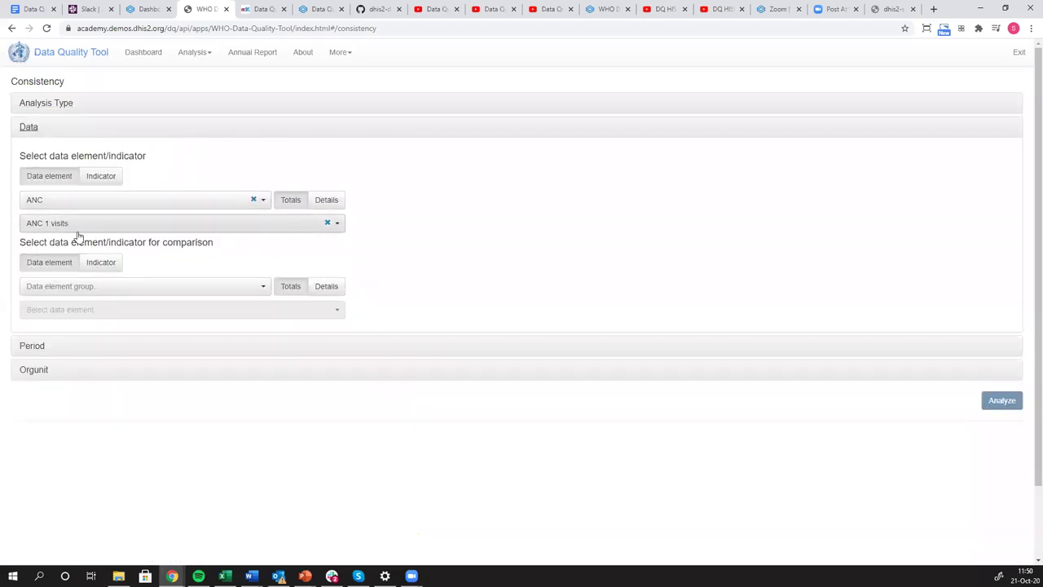
click(74, 287)
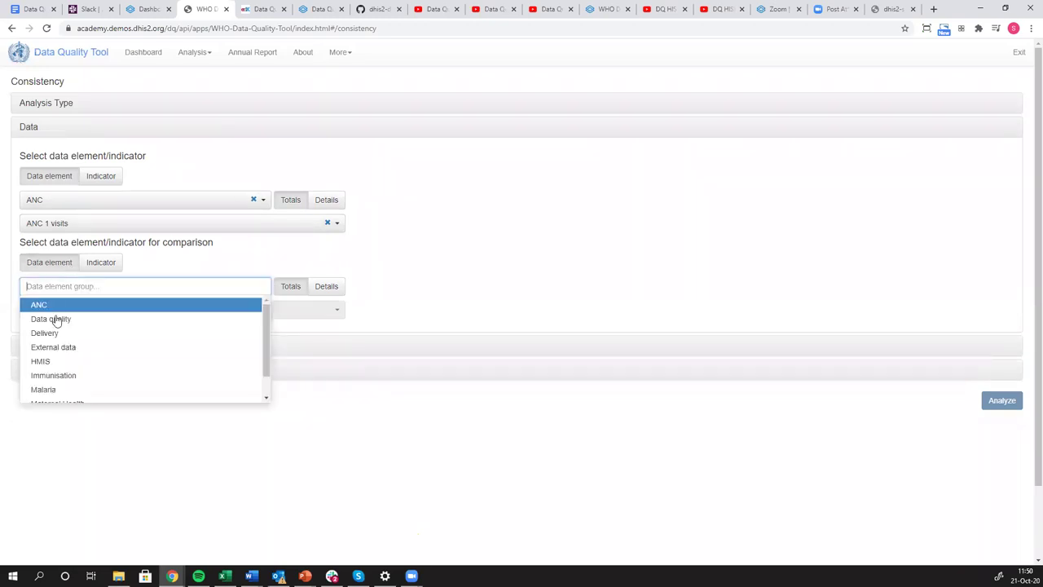
click(57, 305)
click(57, 312)
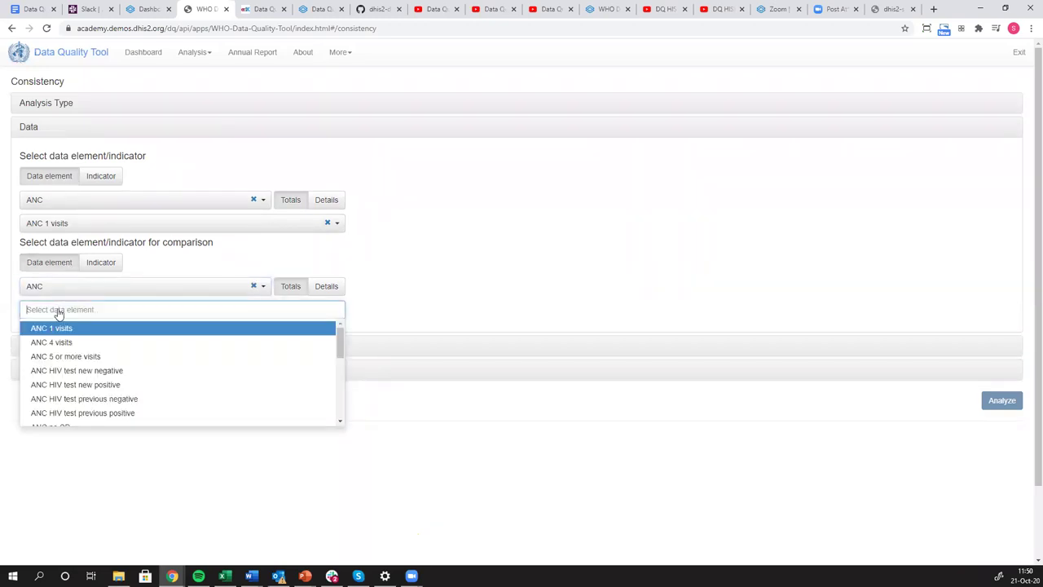
click(59, 342)
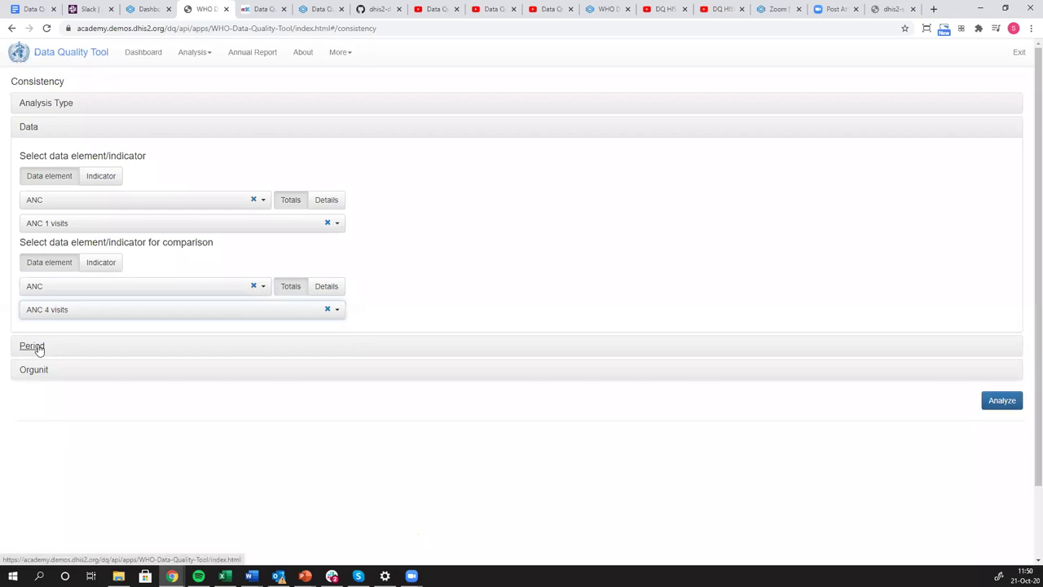
click(33, 346)
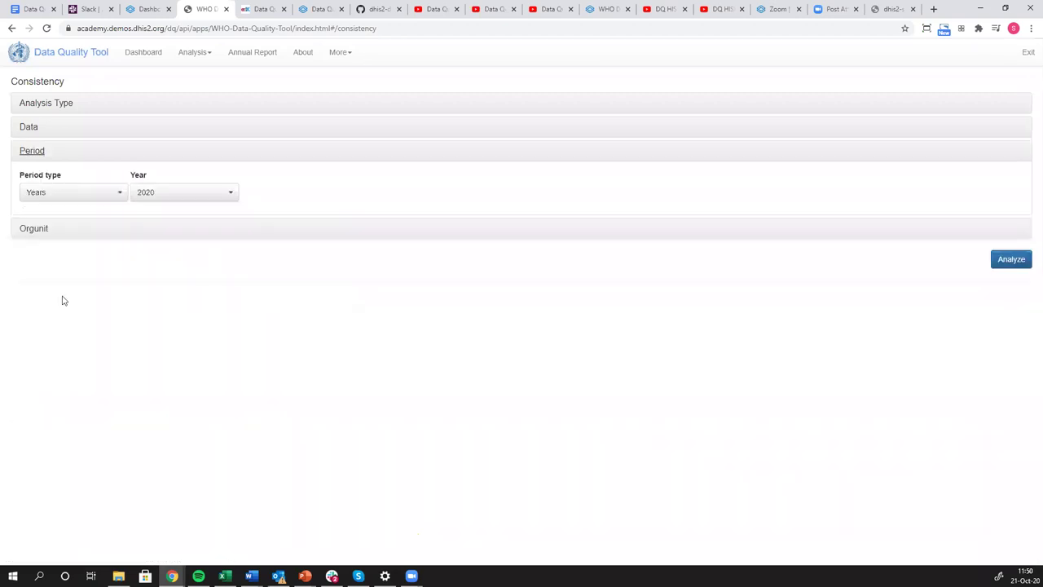
click(118, 197)
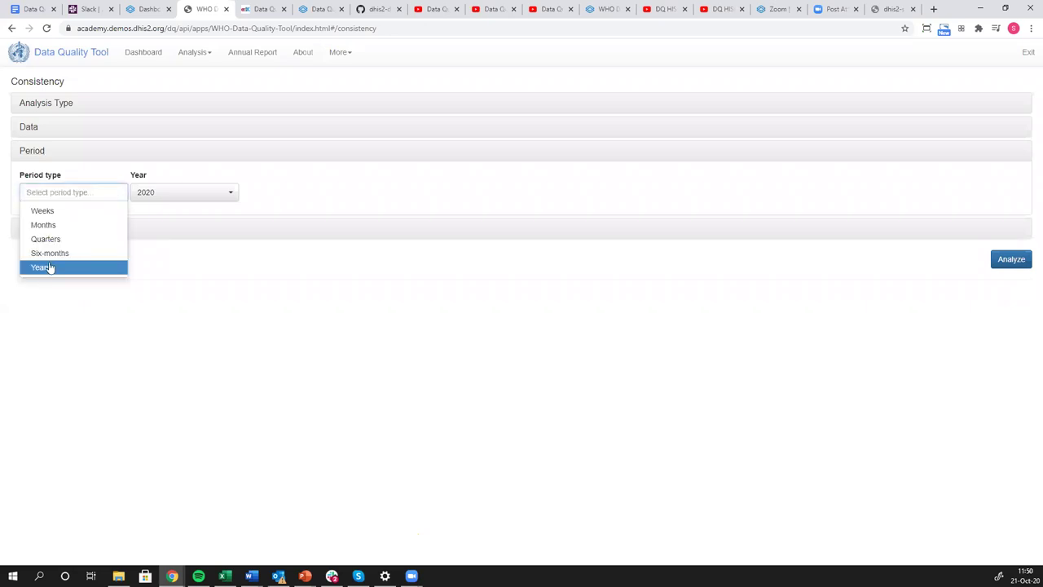
Set the period type to Years for 2020, keep Region disaggregation, and run the analysis.
click(47, 269)
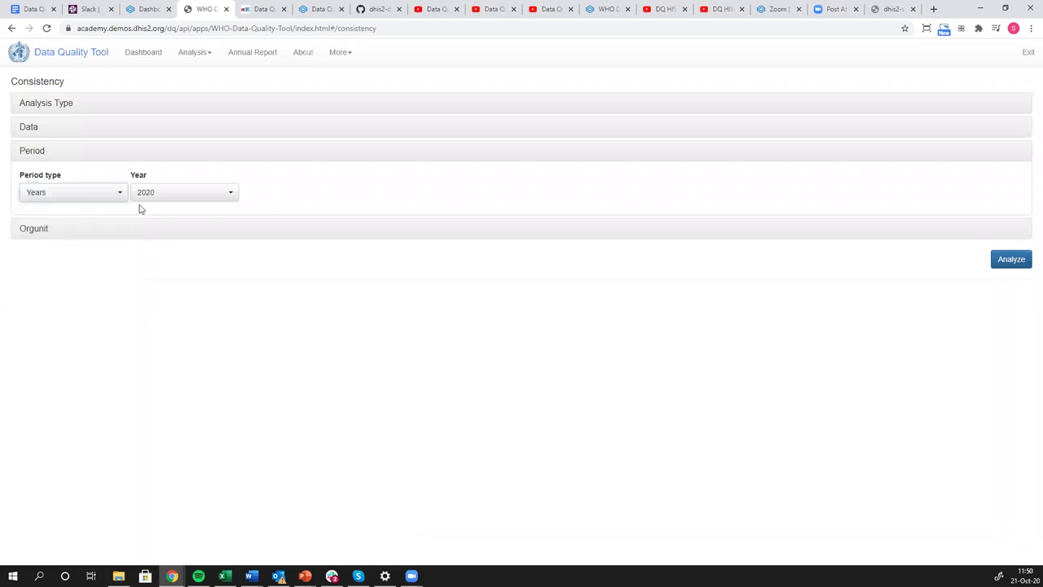
click(52, 225)
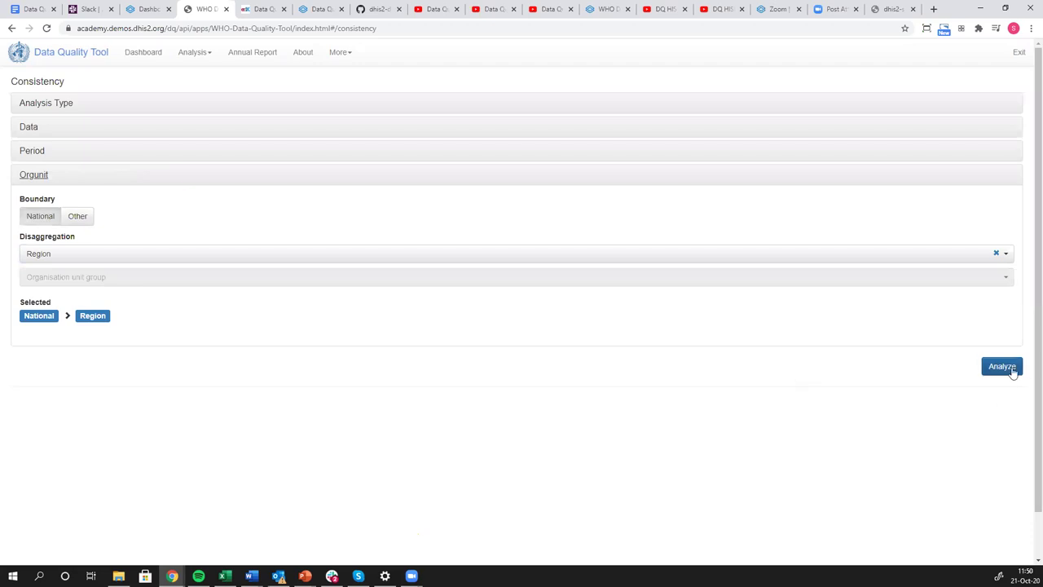
click(1009, 368)
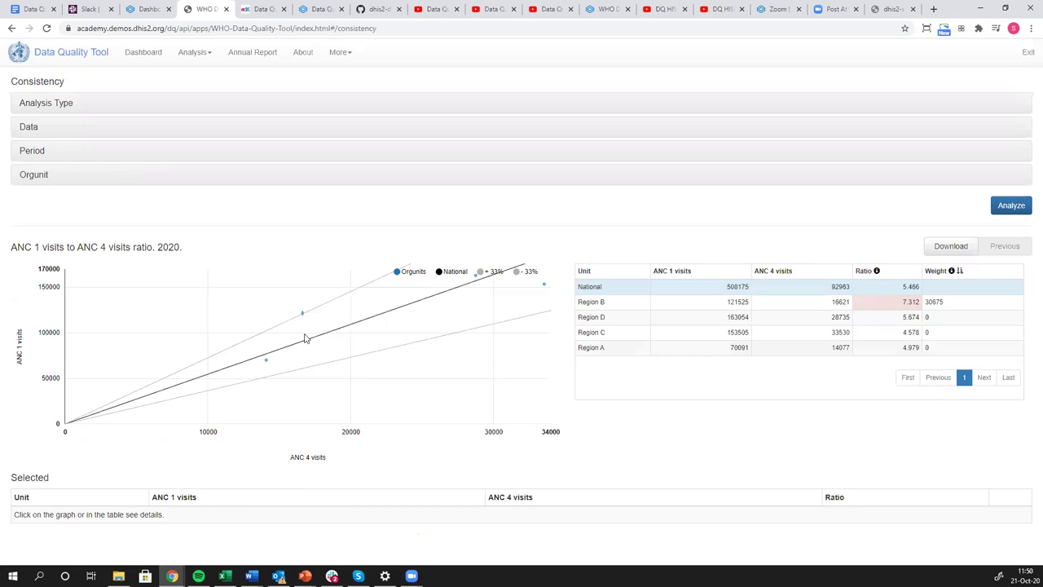
mouse_move(266, 361)
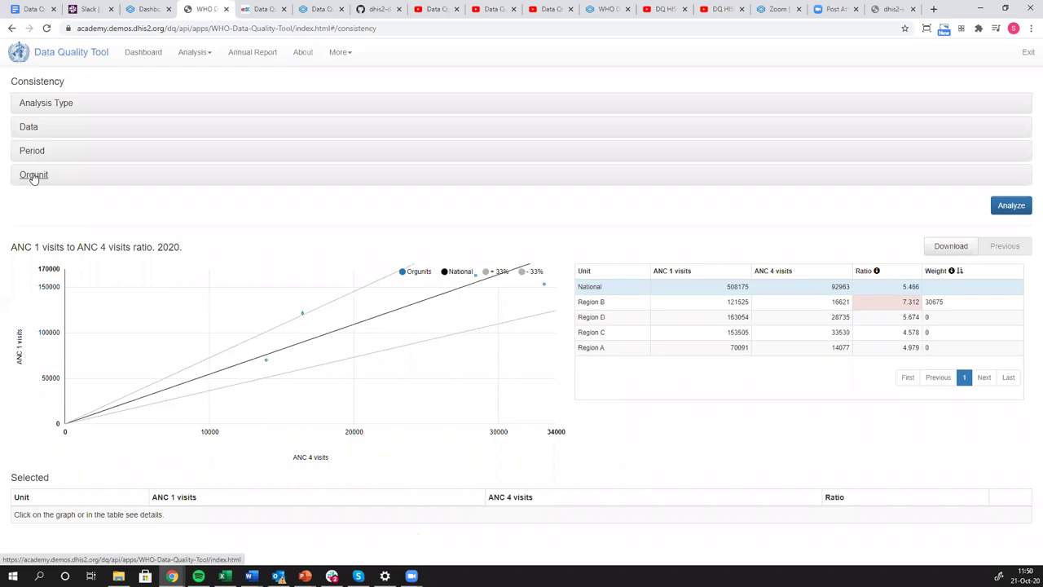
Change disaggregation from Region to Facility, rerun, and inspect outliers like Facility 147 and 497.
click(33, 176)
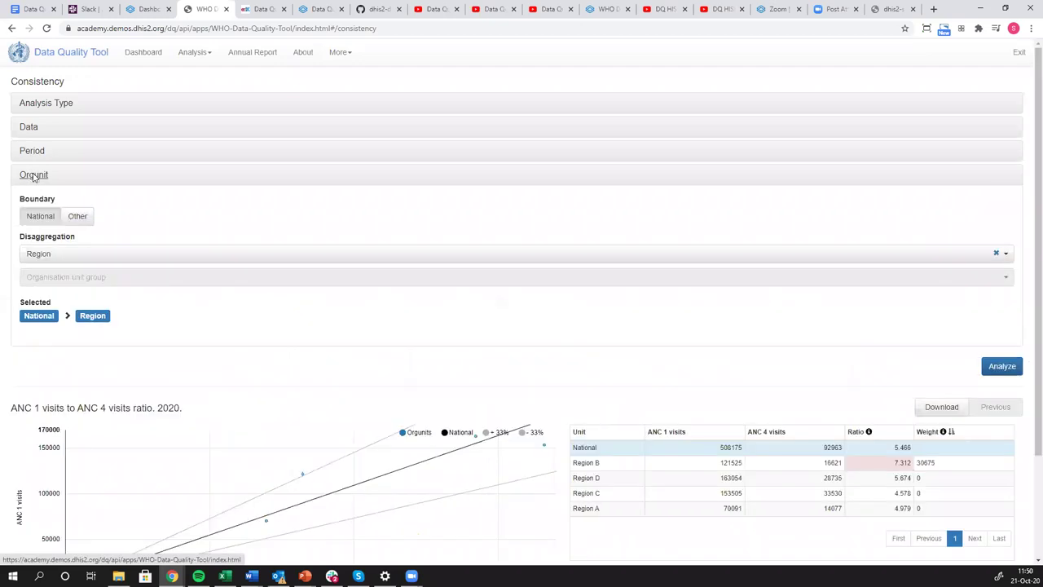
click(67, 258)
click(58, 301)
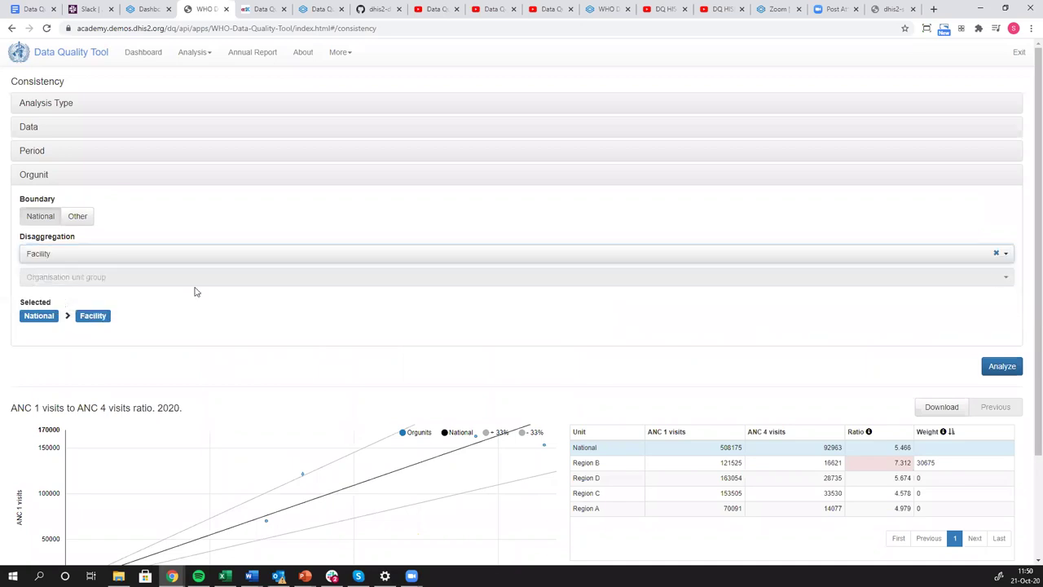
click(1001, 366)
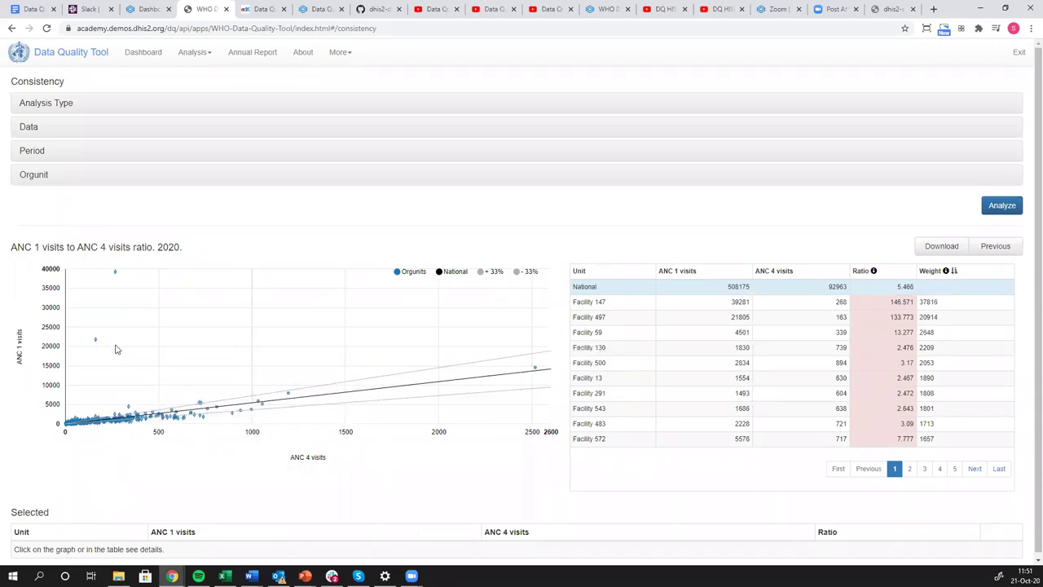
mouse_move(96, 340)
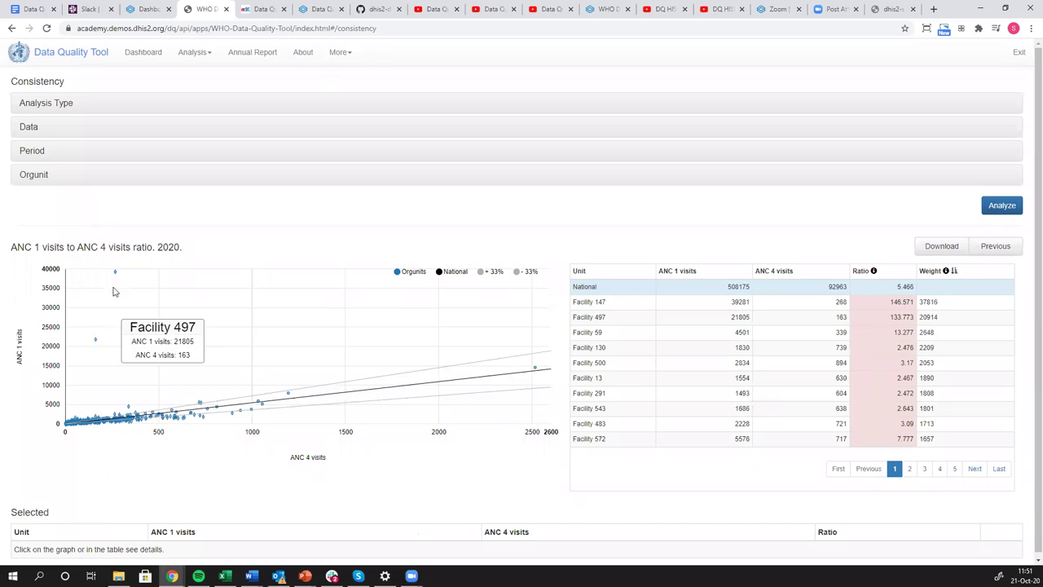
mouse_move(115, 277)
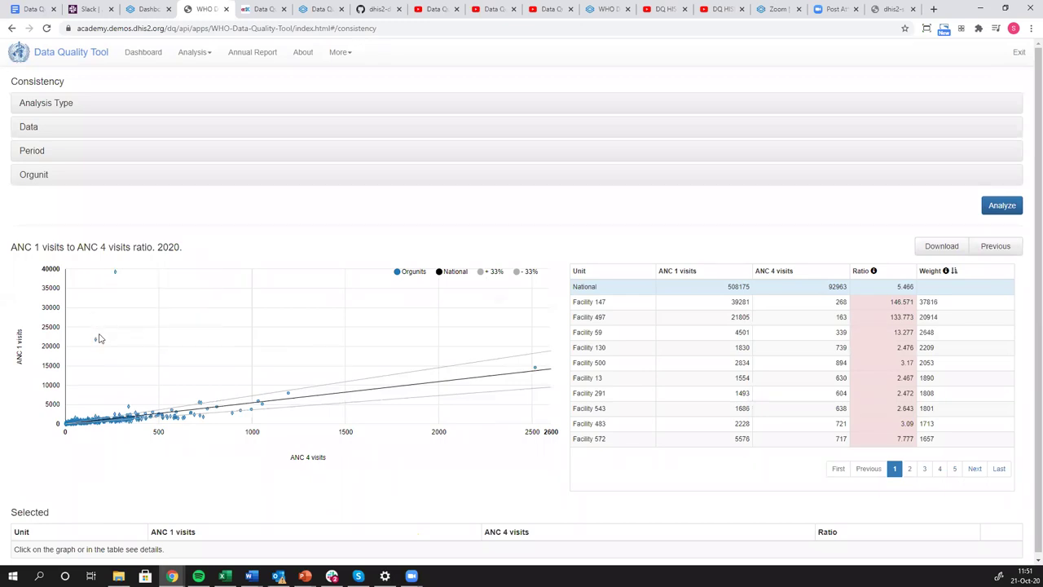
mouse_move(96, 341)
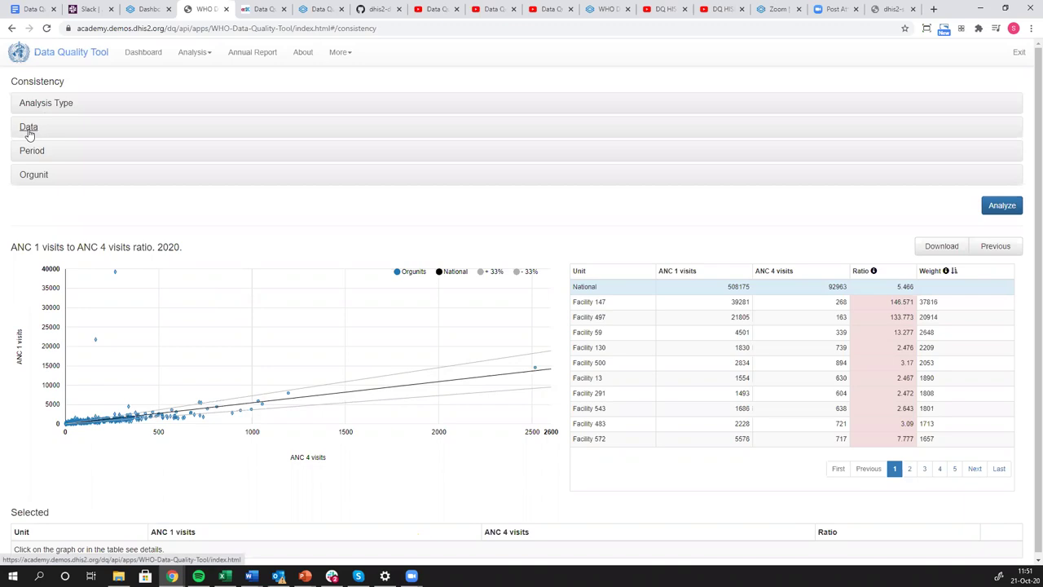
Switch data selection to Data element and set analysis type to Expected result with Dropout.
click(29, 130)
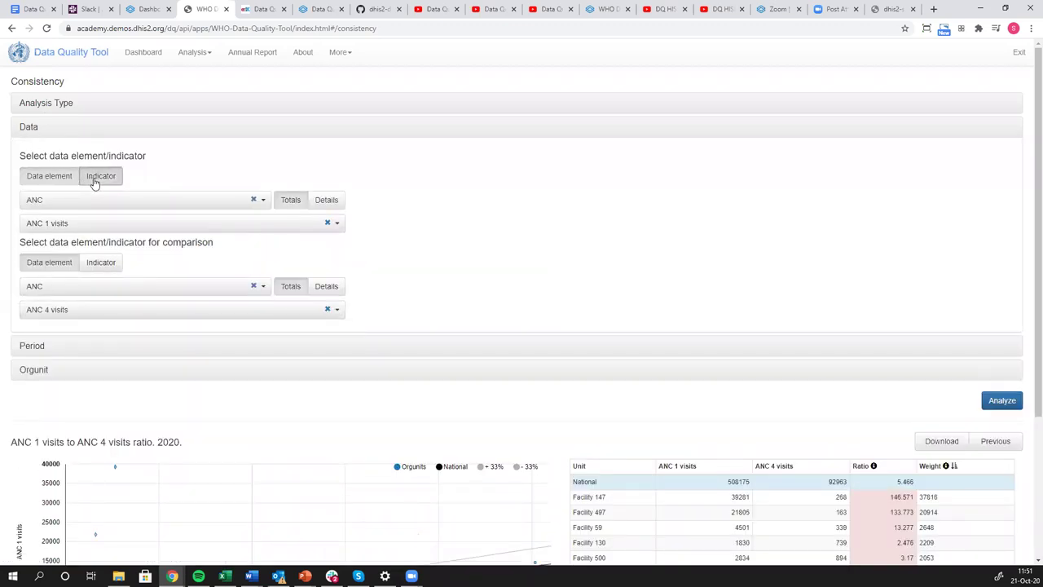
click(50, 185)
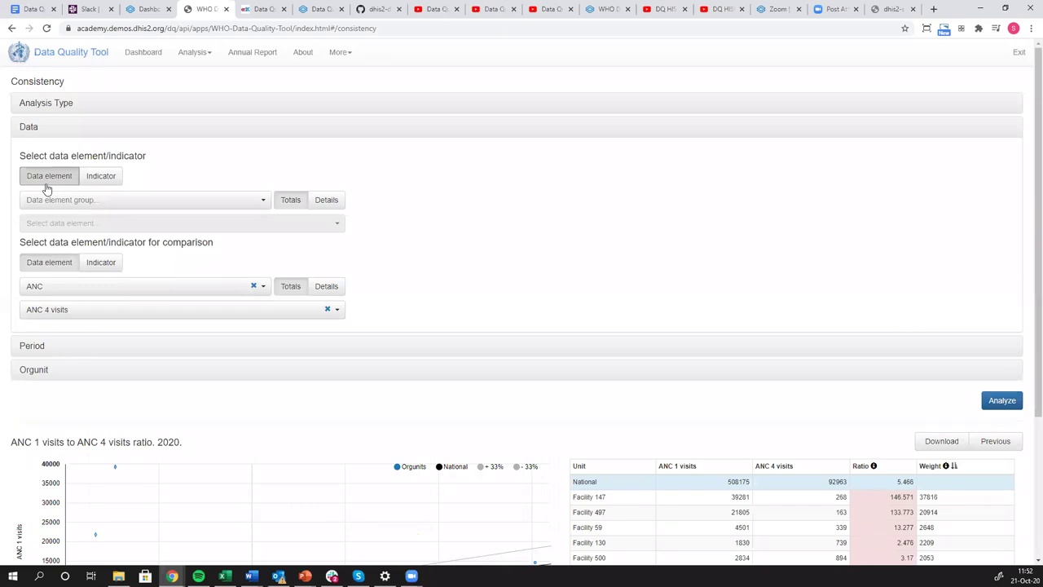
click(66, 106)
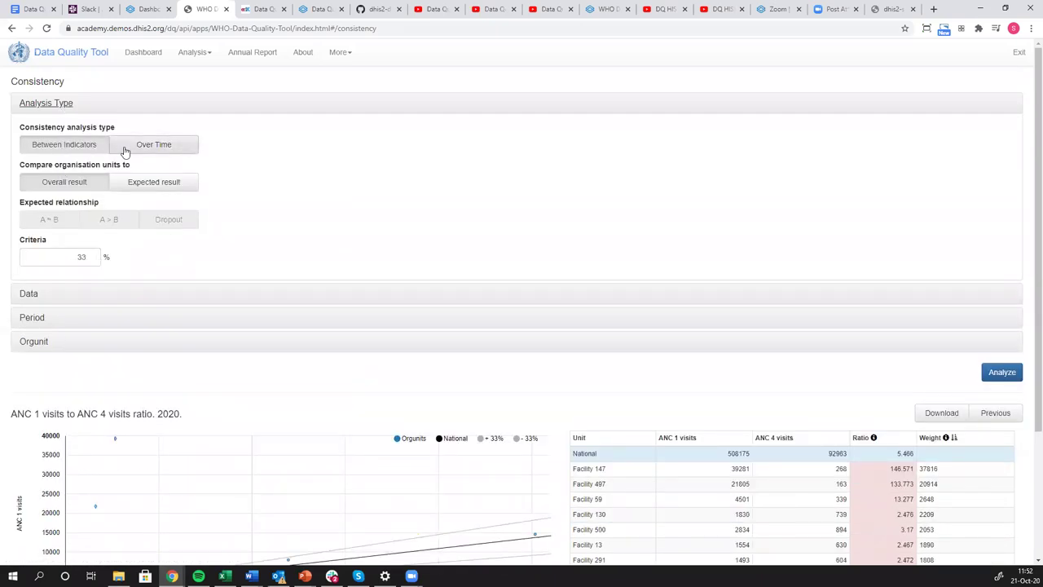
click(131, 191)
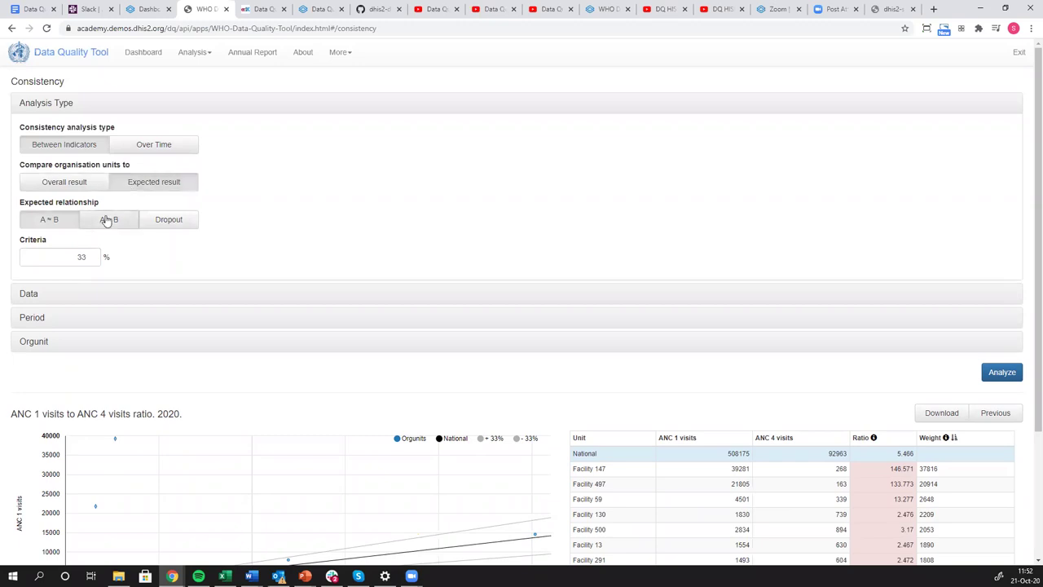
click(146, 219)
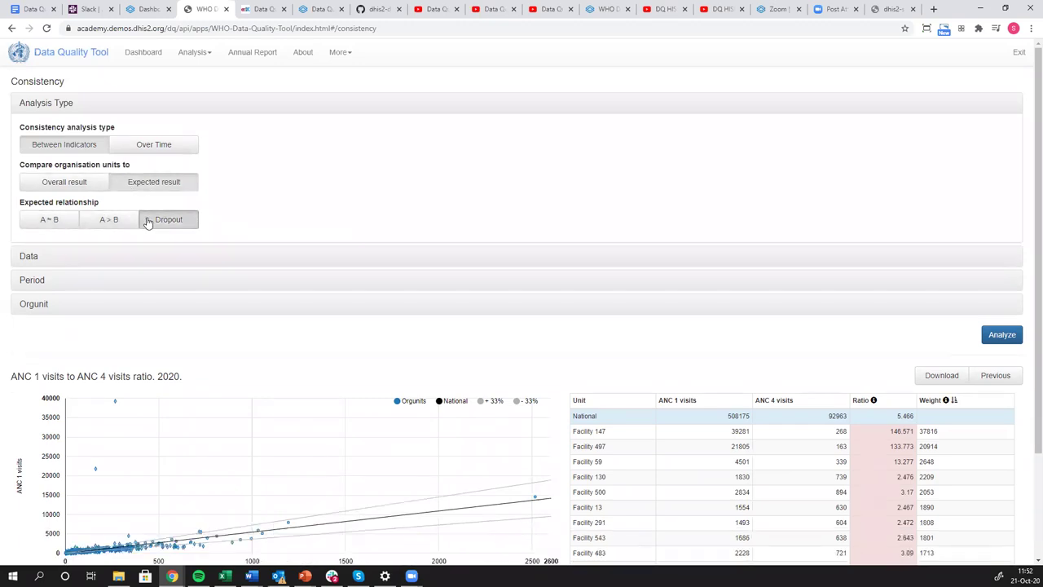
click(29, 258)
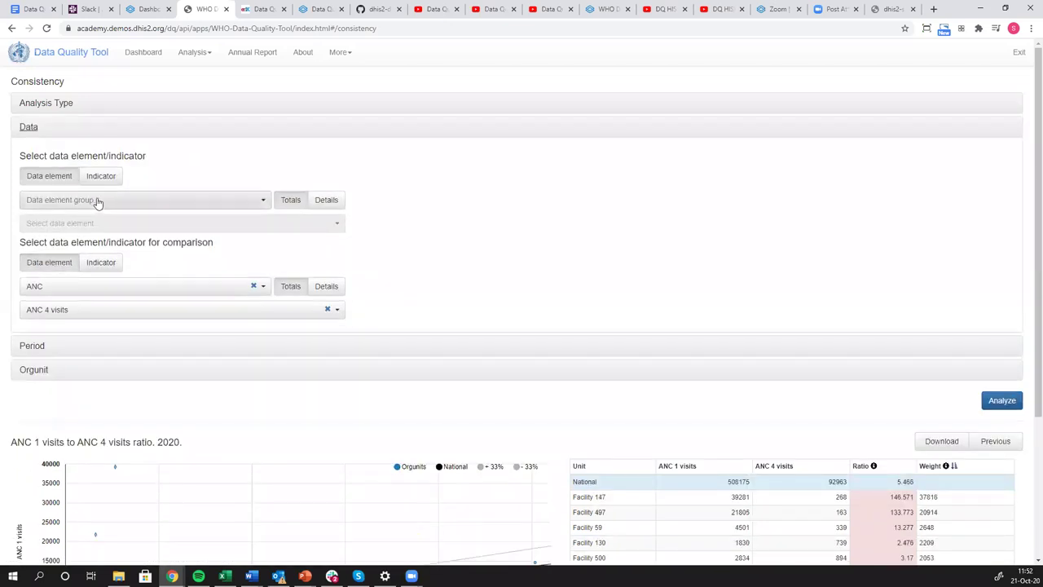
Compare Immunisation elements OPV 1 given < 1 and OPV 3 given < 1, then run the analysis.
click(97, 201)
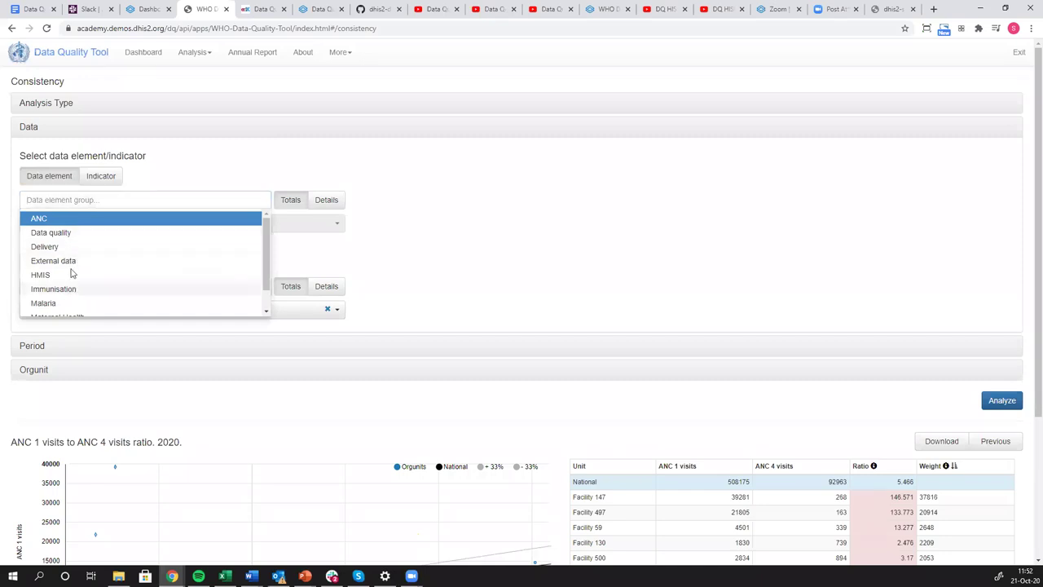
click(72, 288)
click(76, 227)
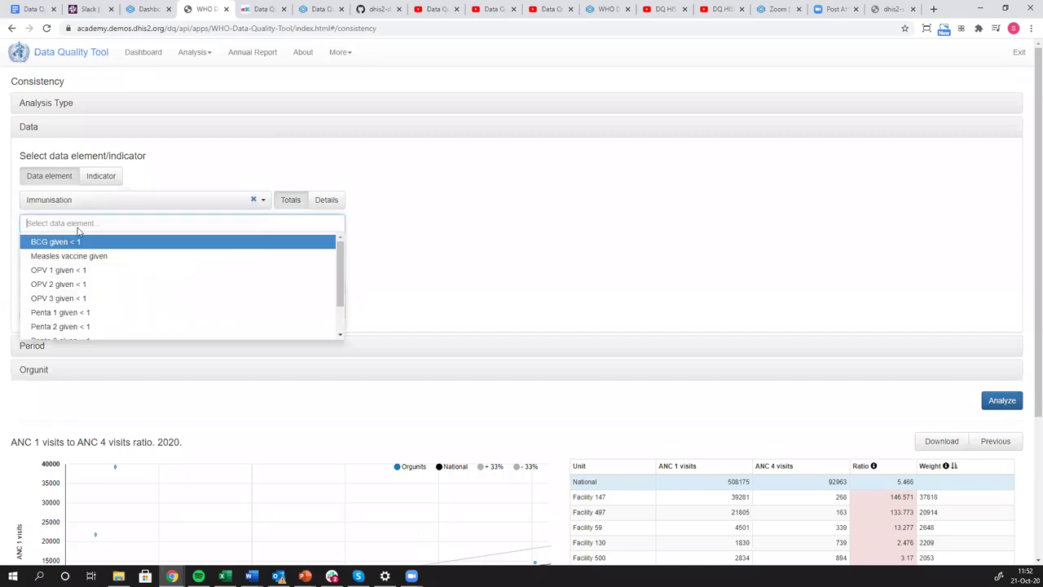
click(65, 270)
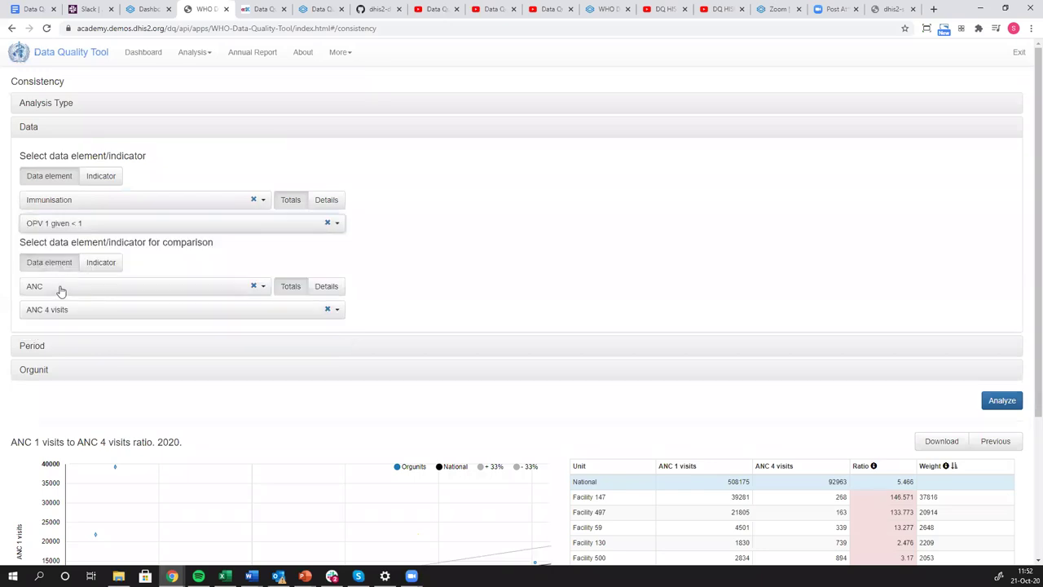
click(61, 290)
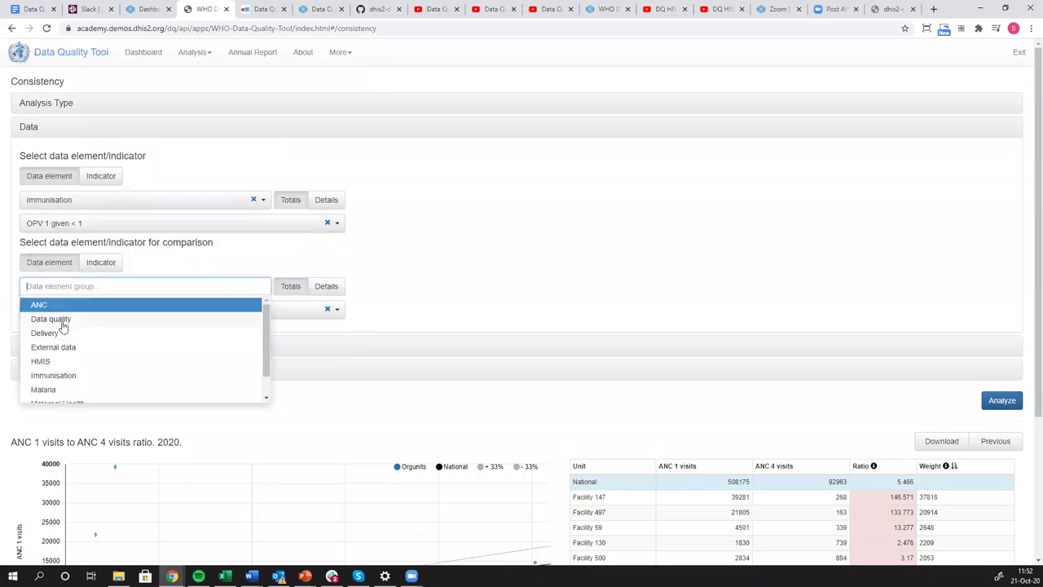
click(64, 373)
click(63, 309)
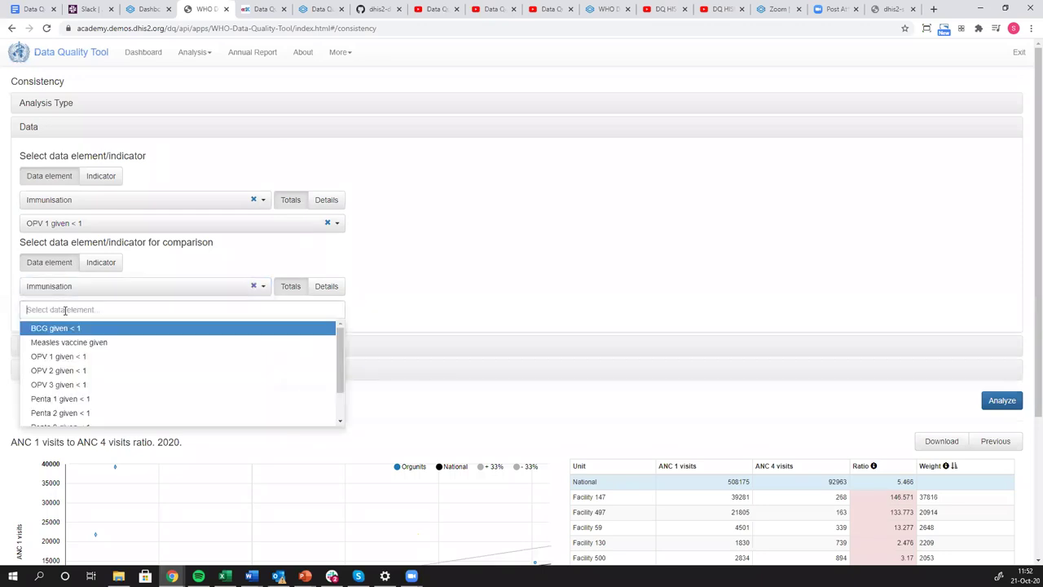
click(70, 386)
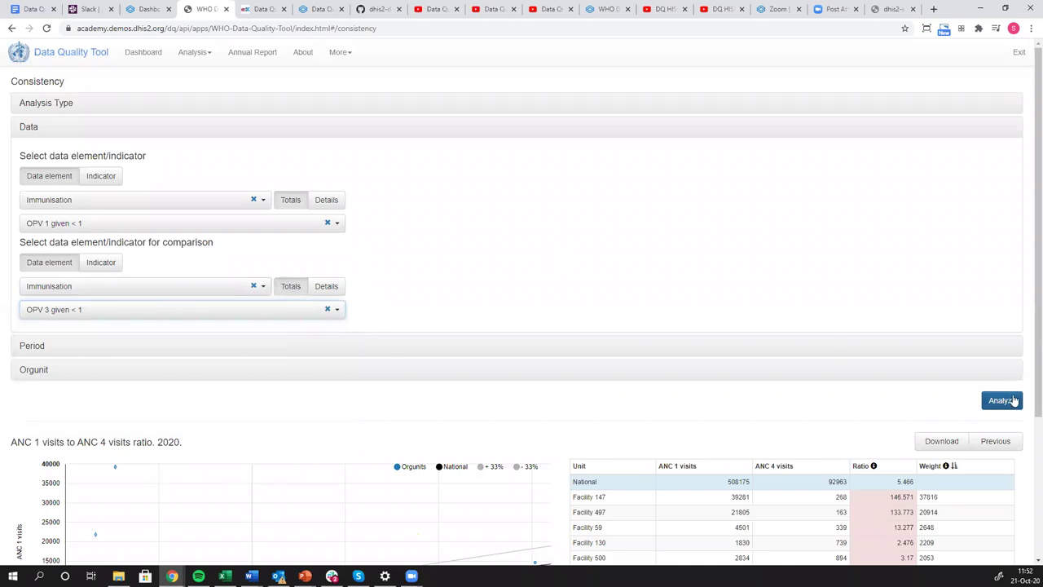
click(1013, 401)
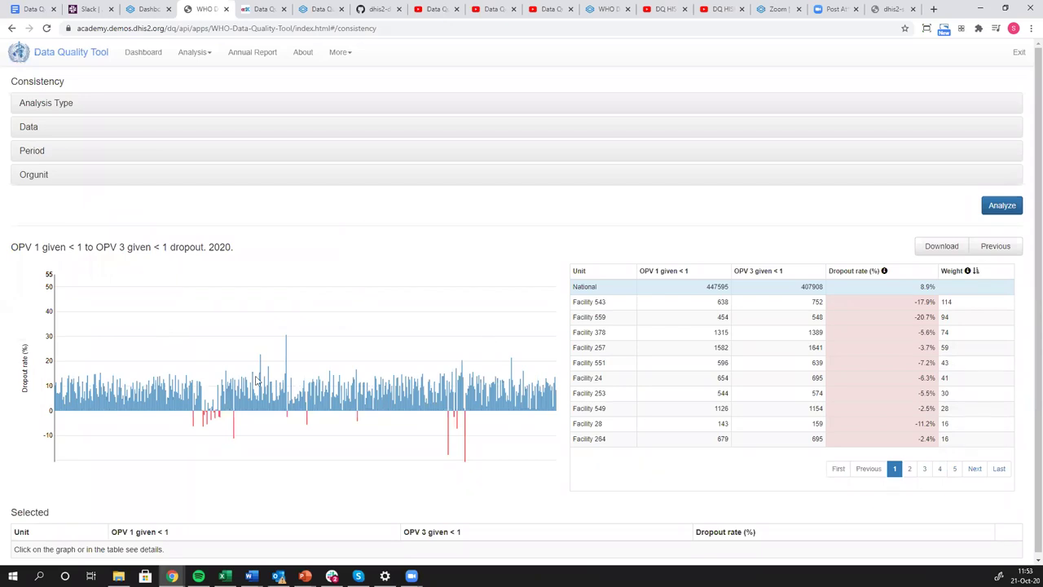
Expand Analysis Type and Data settings, then scroll down to inspect red dropout bars like Facility 559.
click(72, 108)
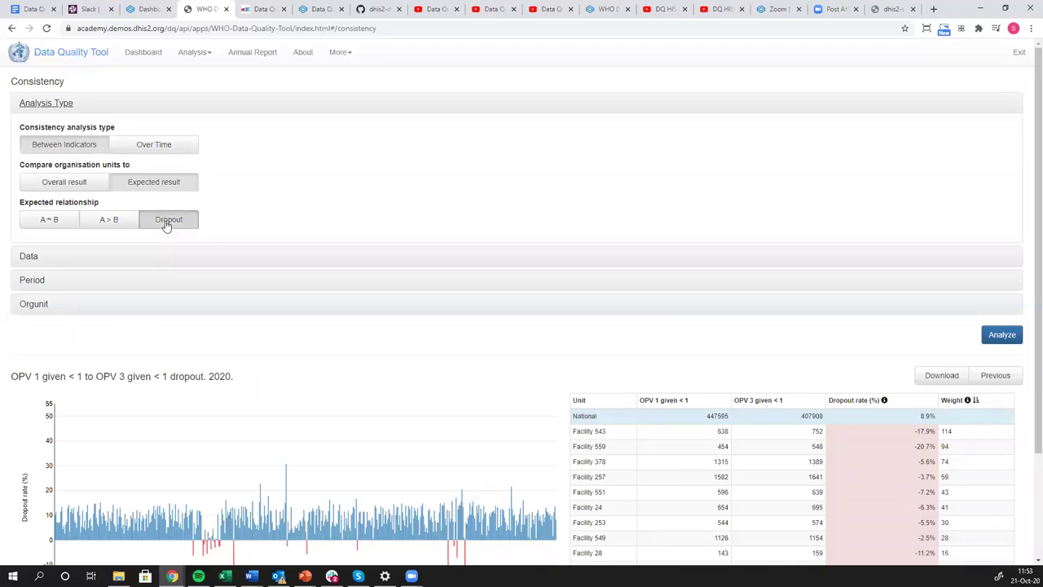
click(28, 257)
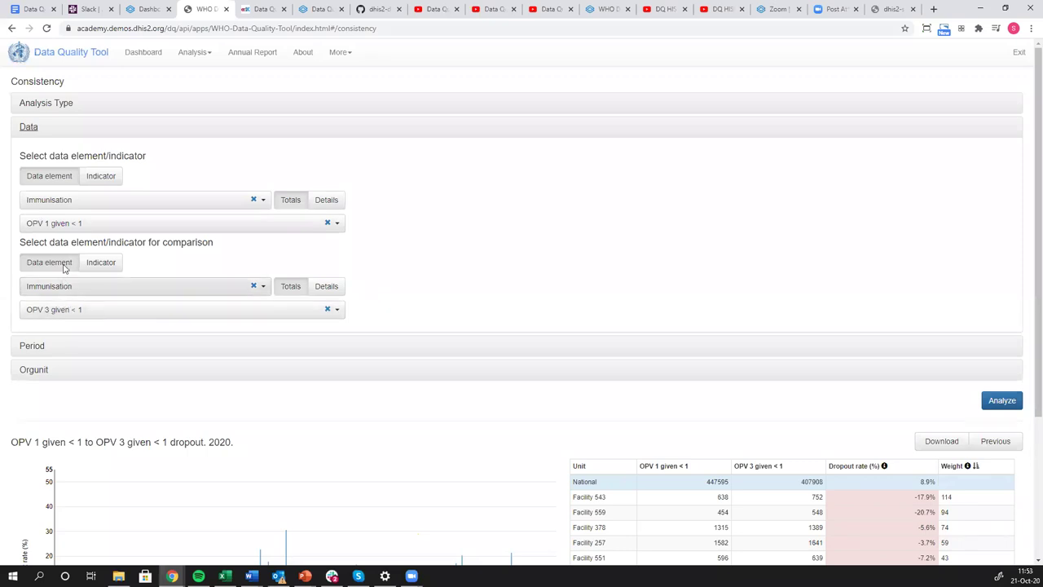
scroll(69, 296, down, 2)
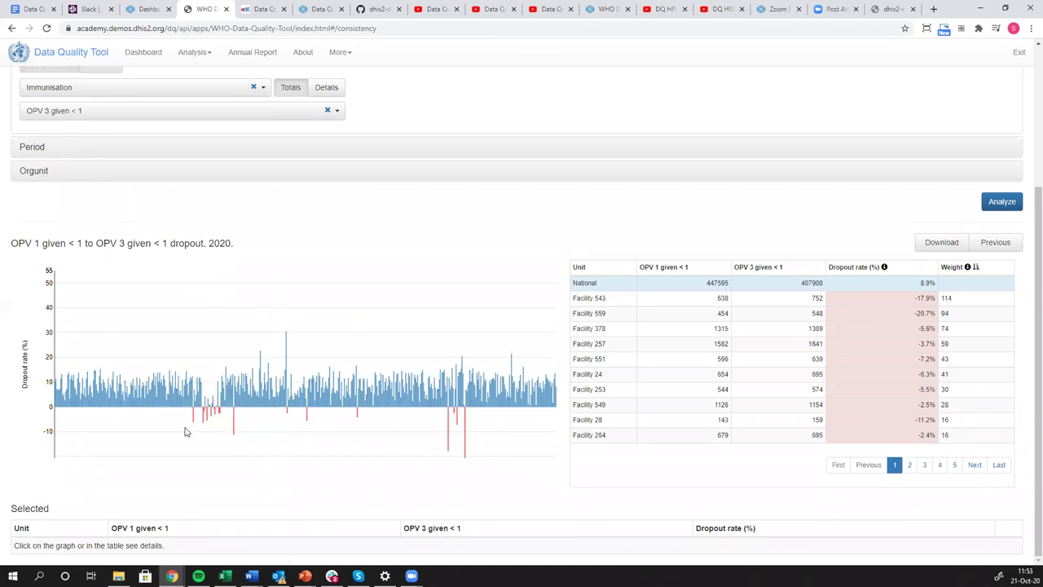
mouse_move(194, 422)
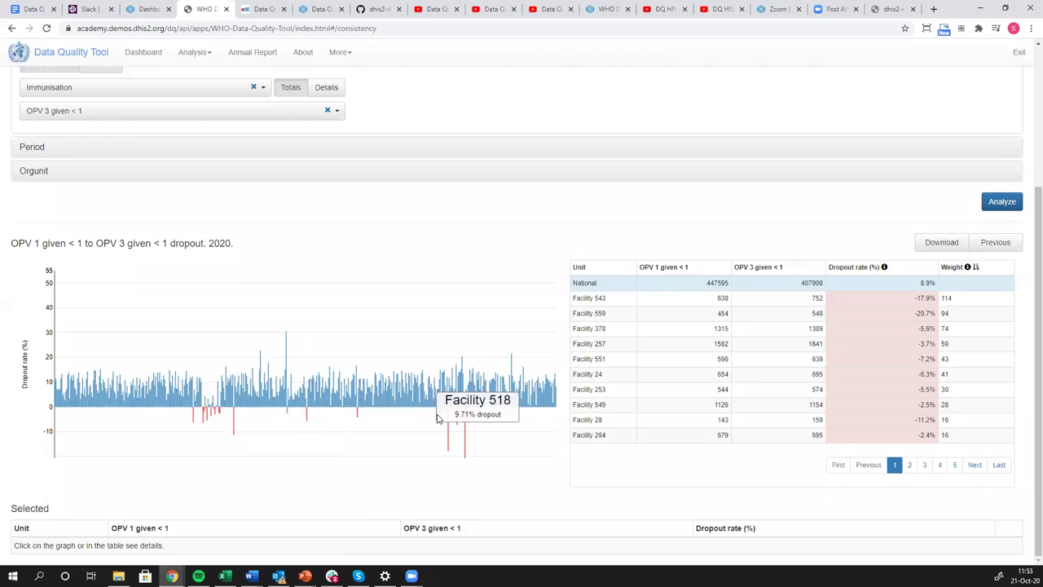
mouse_move(454, 422)
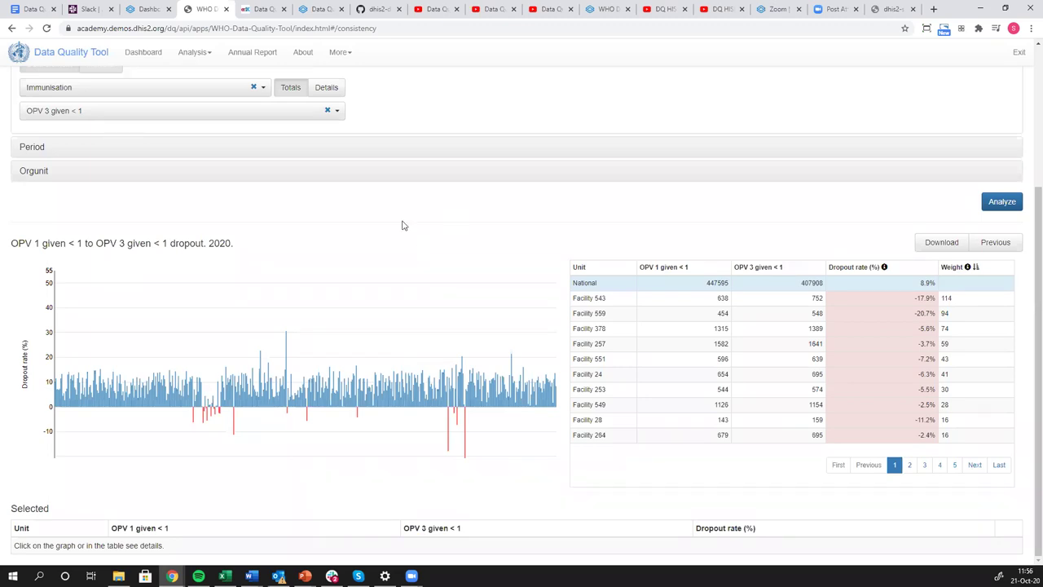
scroll(258, 316, up, 3)
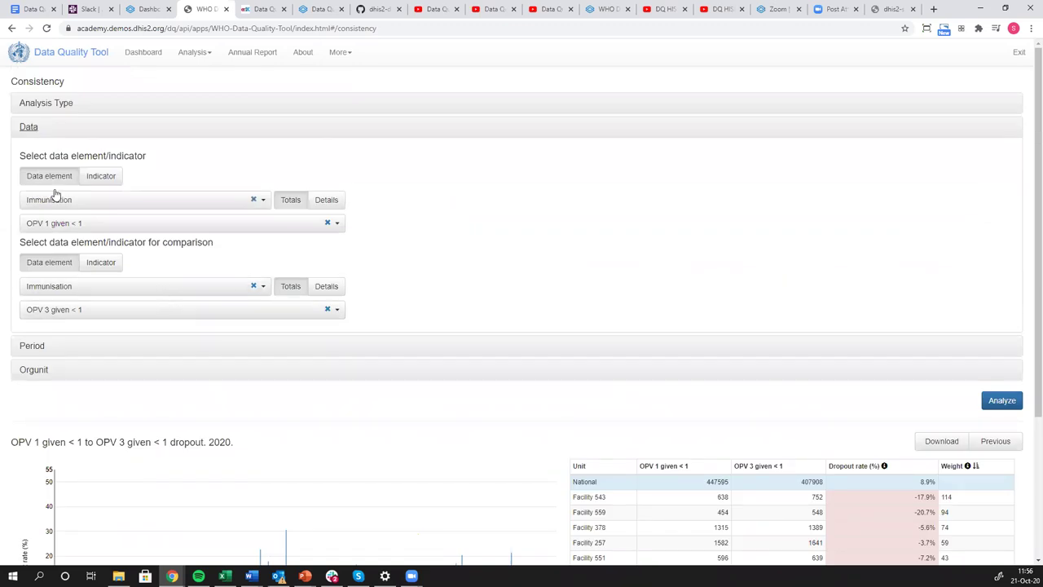